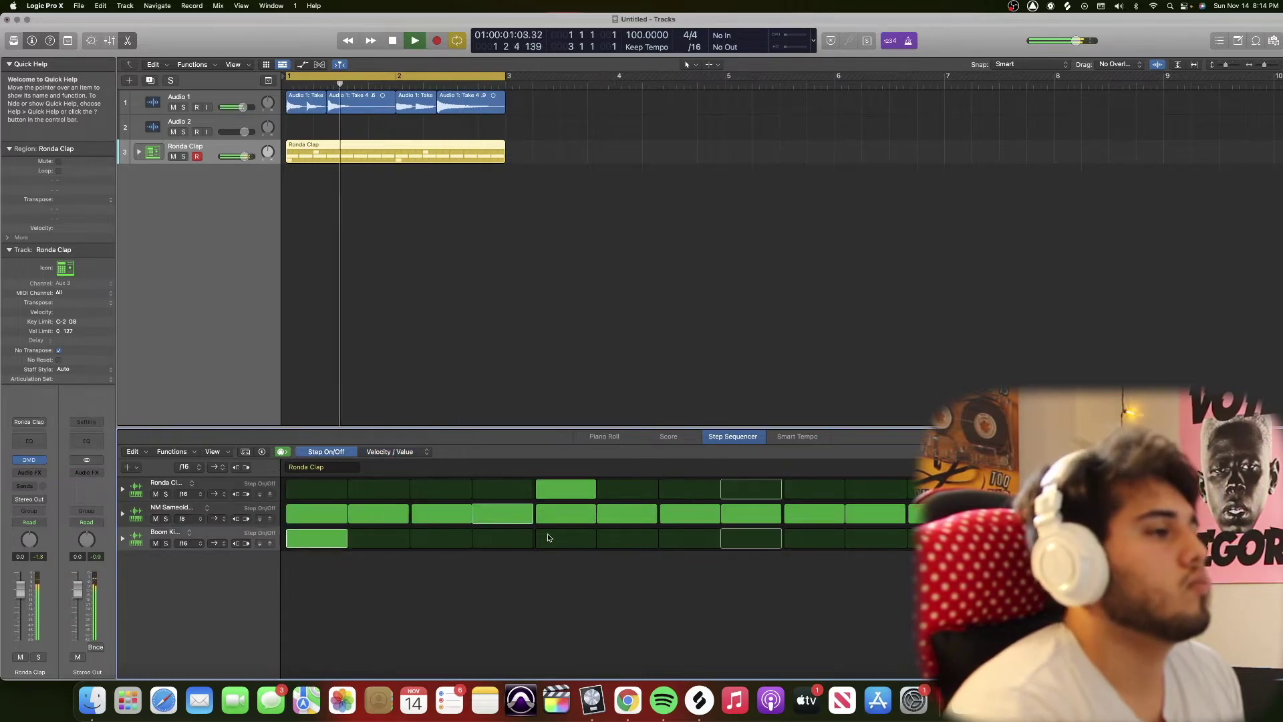
# Add Boom Kick hits on steps 10 and 12 of the pattern, auditioning the loop between edits.
pyautogui.press('space')
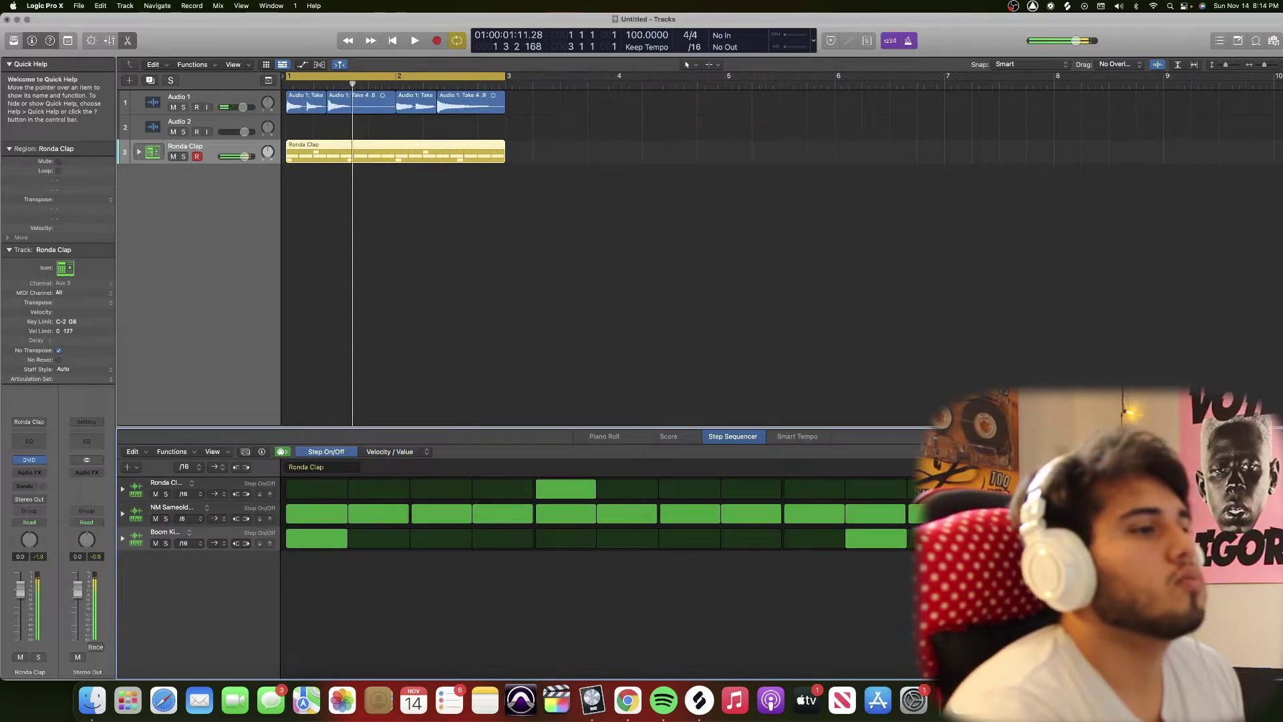
pyautogui.press('space')
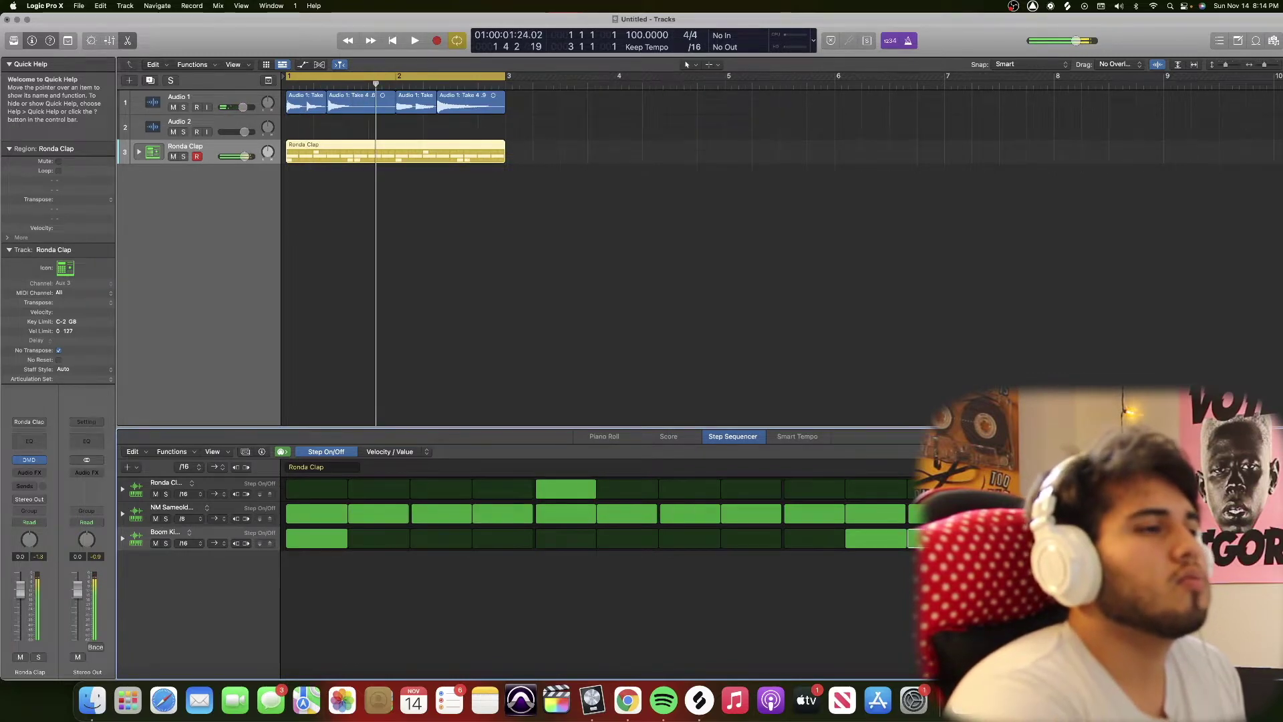
pyautogui.press('space')
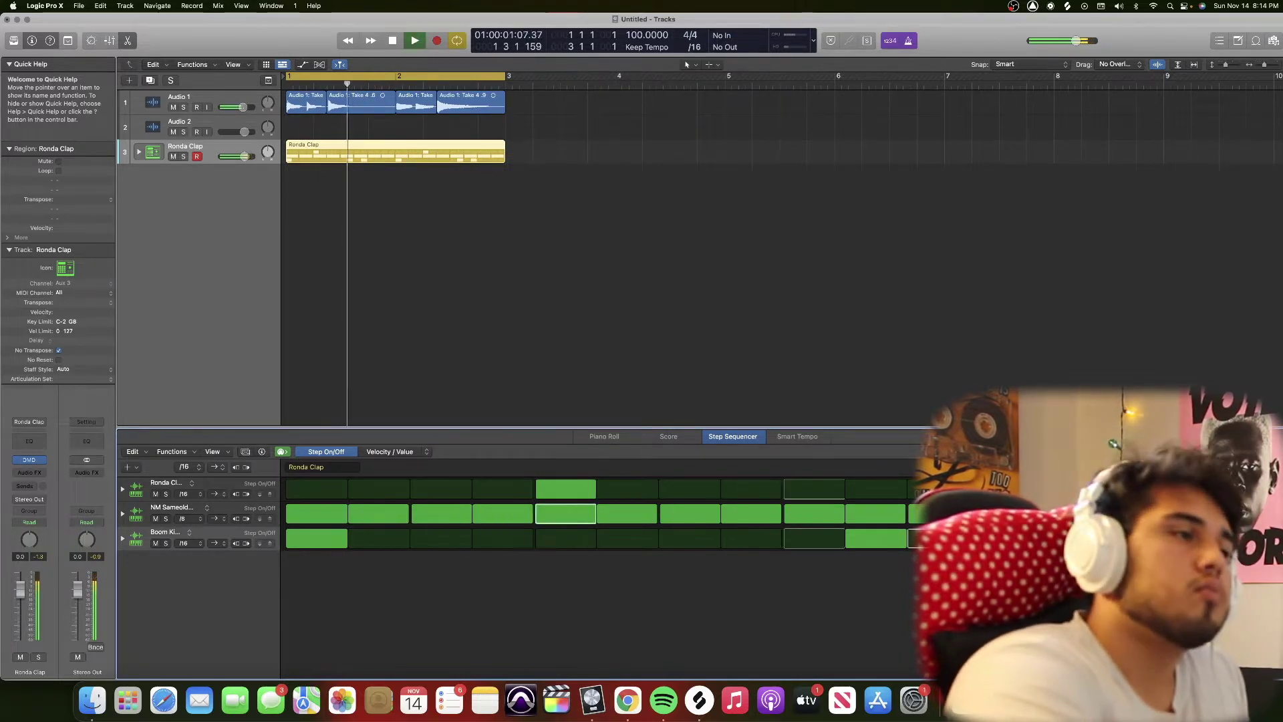
pyautogui.press('space')
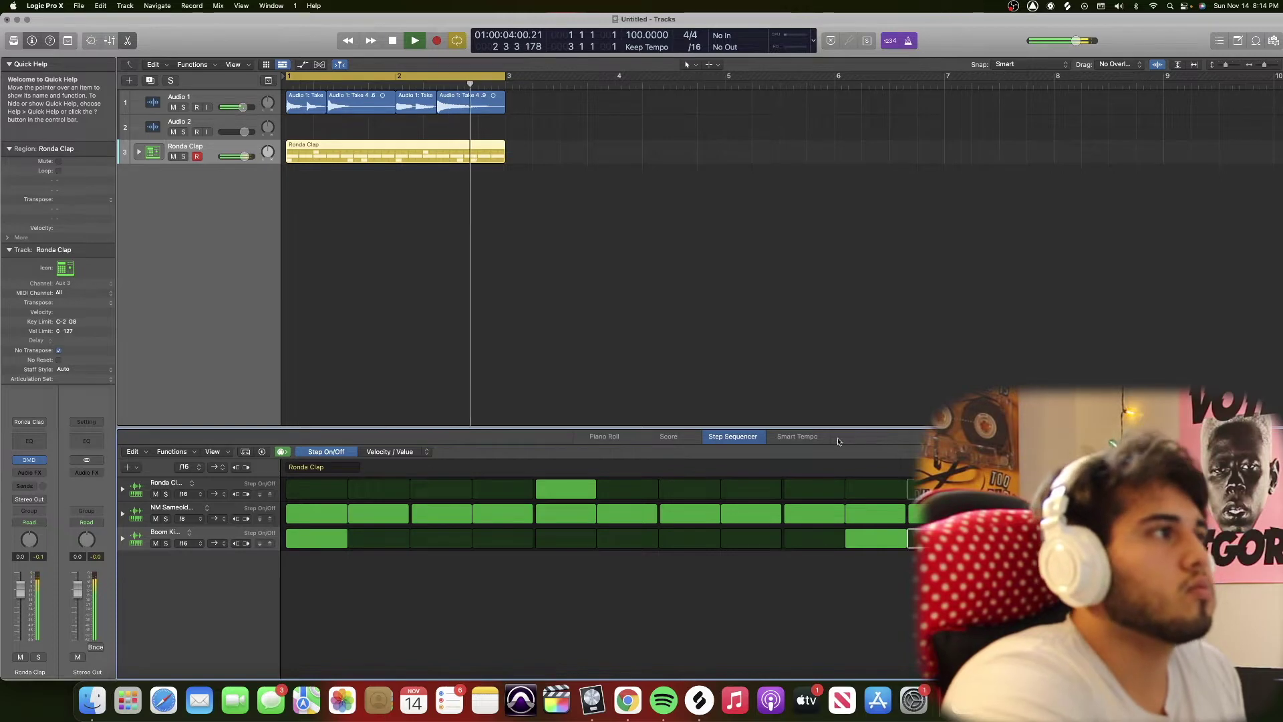
pyautogui.press('space')
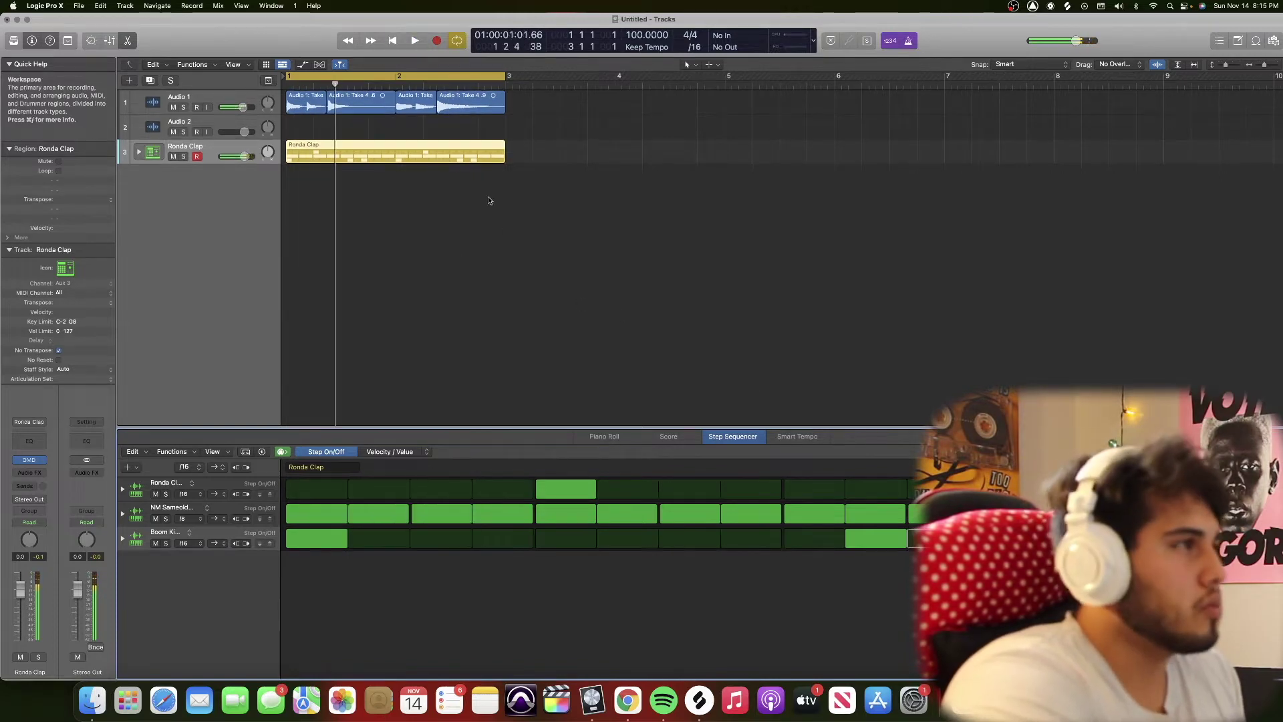
# Convert the Ronda Clap pattern region to a MIDI region, separate it by note pitch, and play the loop.
pyautogui.press('e')
pyautogui.rightClick(476, 147)
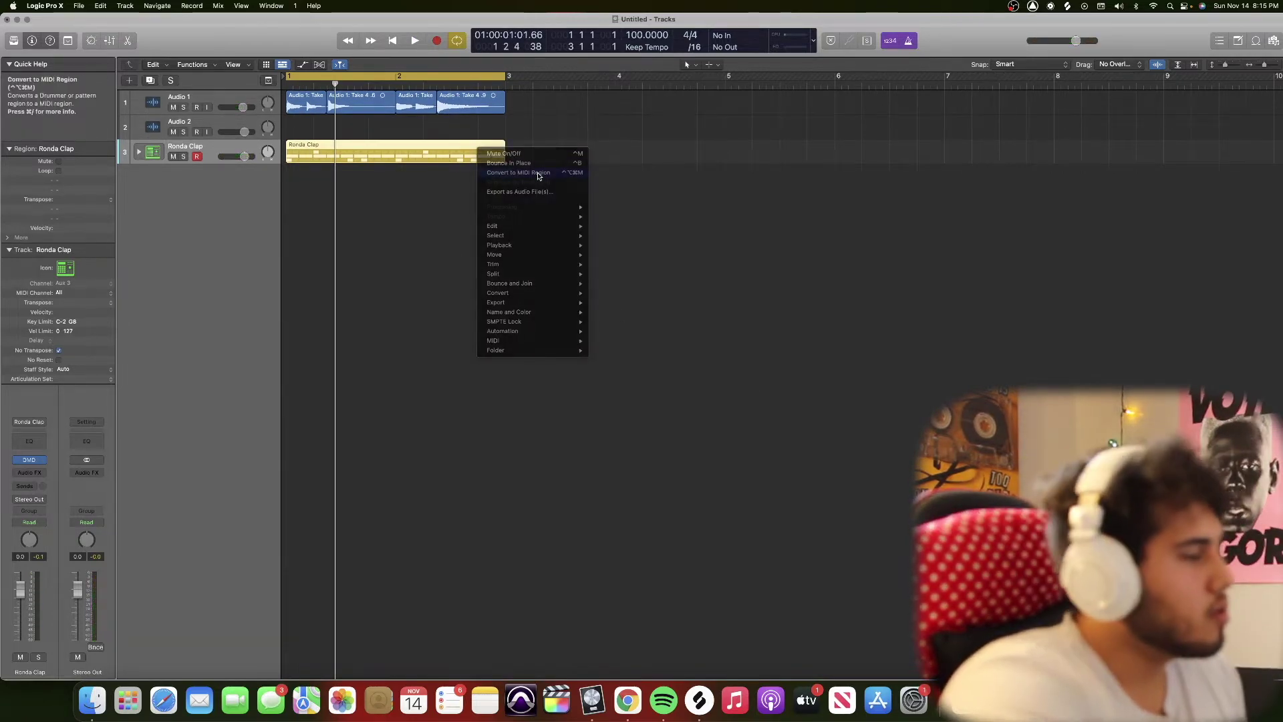
pyautogui.click(542, 174)
pyautogui.rightClick(474, 156)
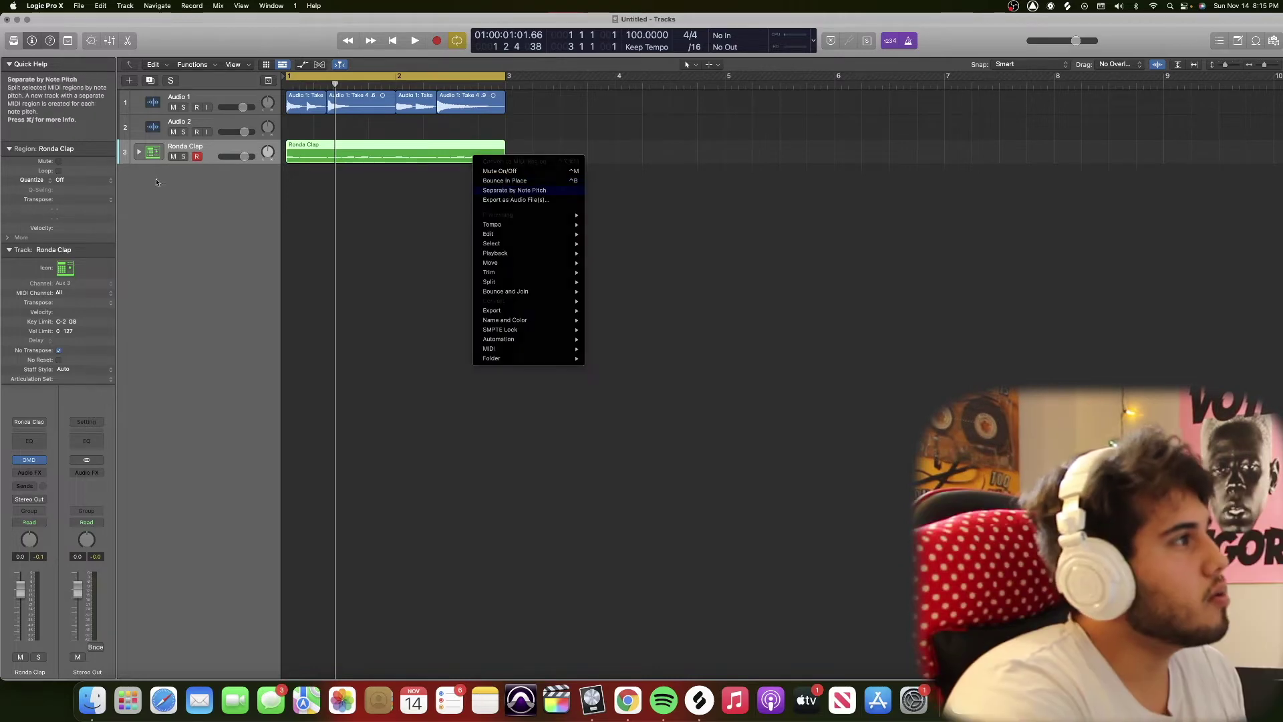
pyautogui.press('Return')
pyautogui.click(325, 306)
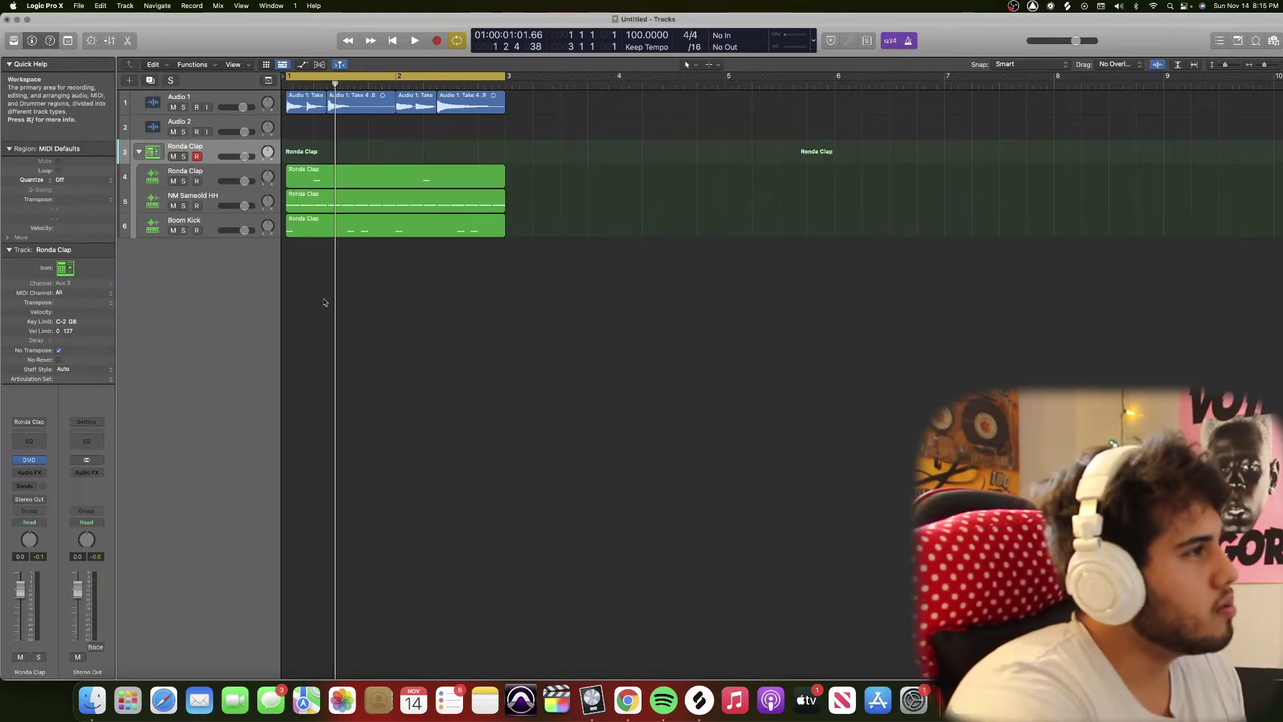
pyautogui.press('z')
pyautogui.press('space')
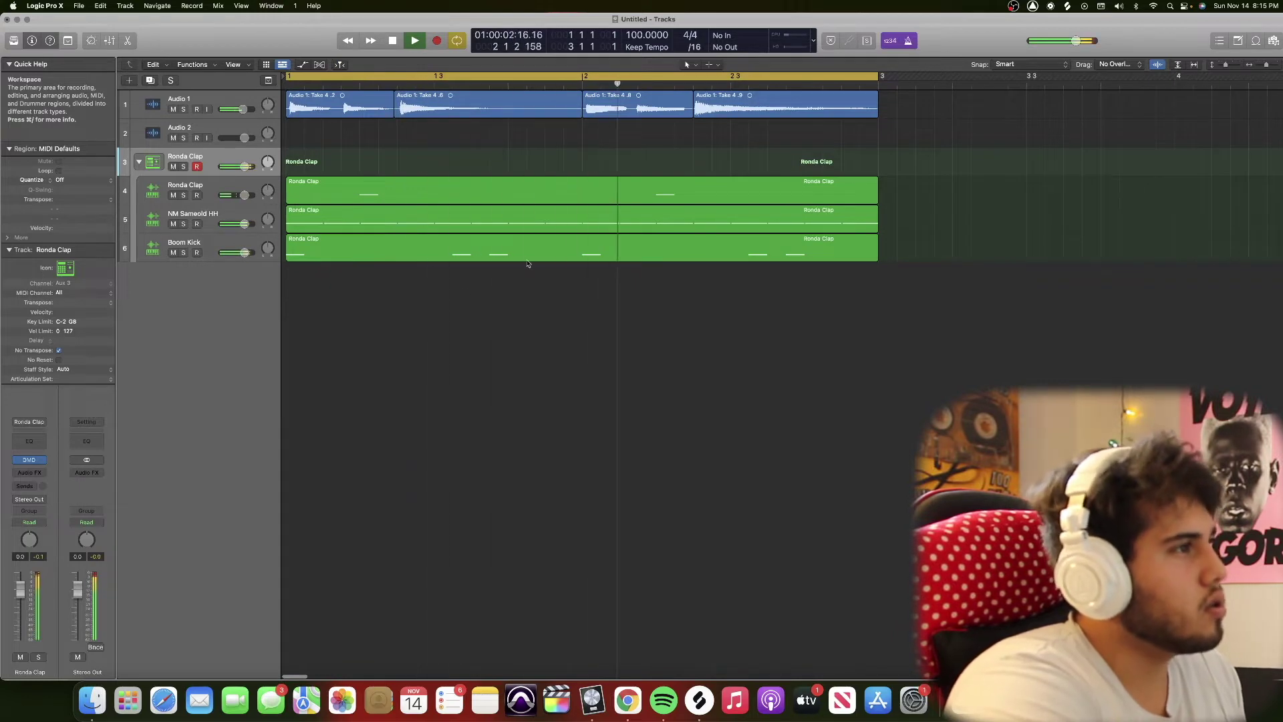
# Switch to Splice and bring the Damn Rim-24b sample into the project at bar 1.
pyautogui.click(700, 700)
pyautogui.moveTo(286, 117); pyautogui.dragTo(364, 277)
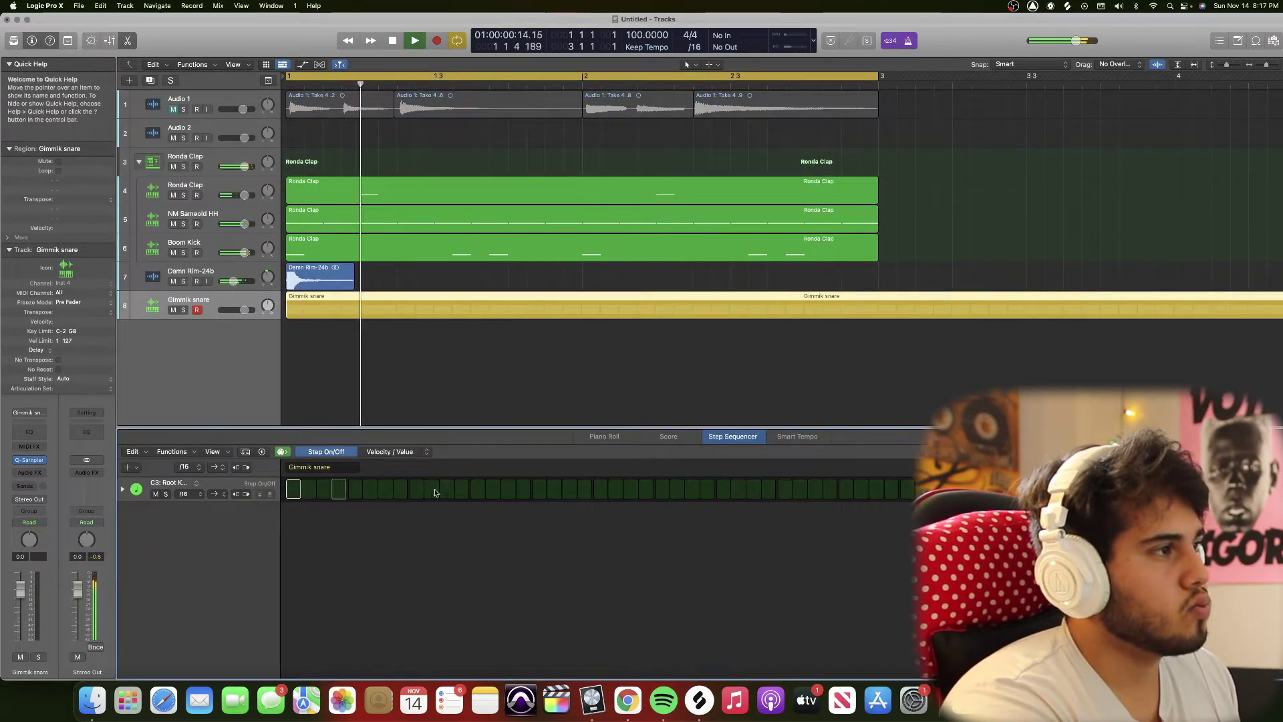
# Turn on steps 5, 13 and 21 in the Gimmik snare pattern during playback.
pyautogui.press('Return')
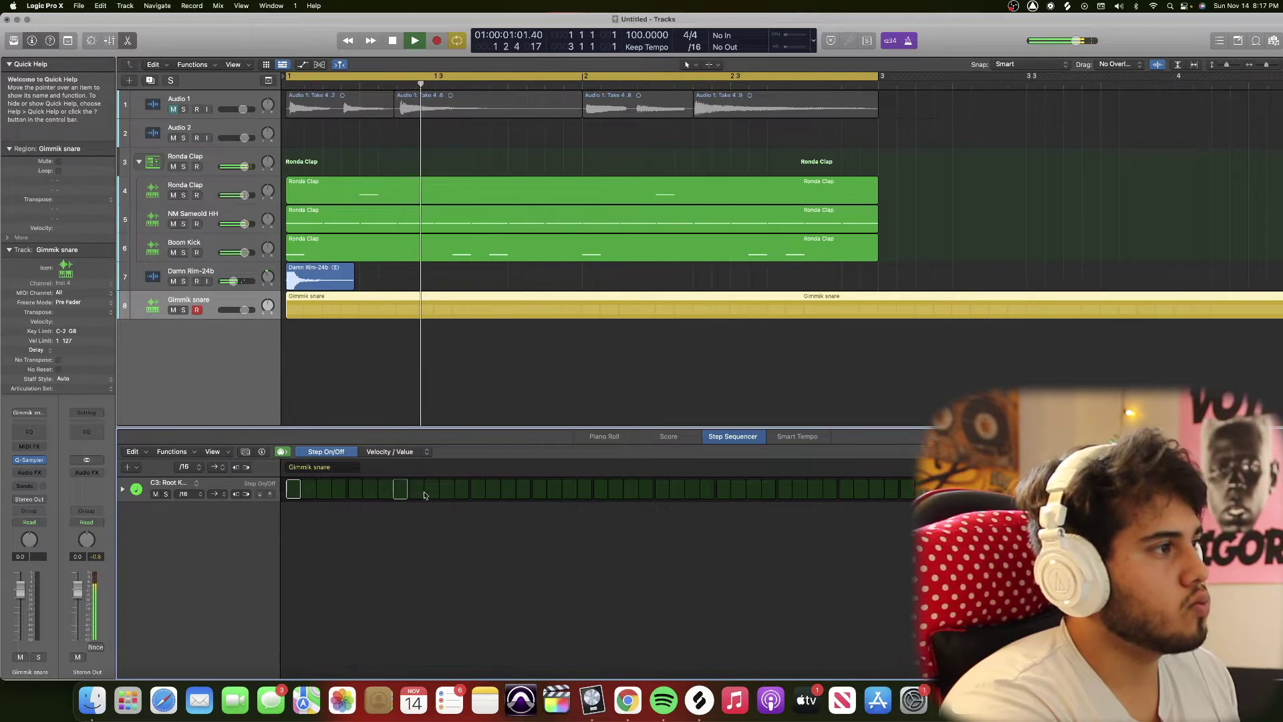
pyautogui.click(477, 490)
pyautogui.press('Return')
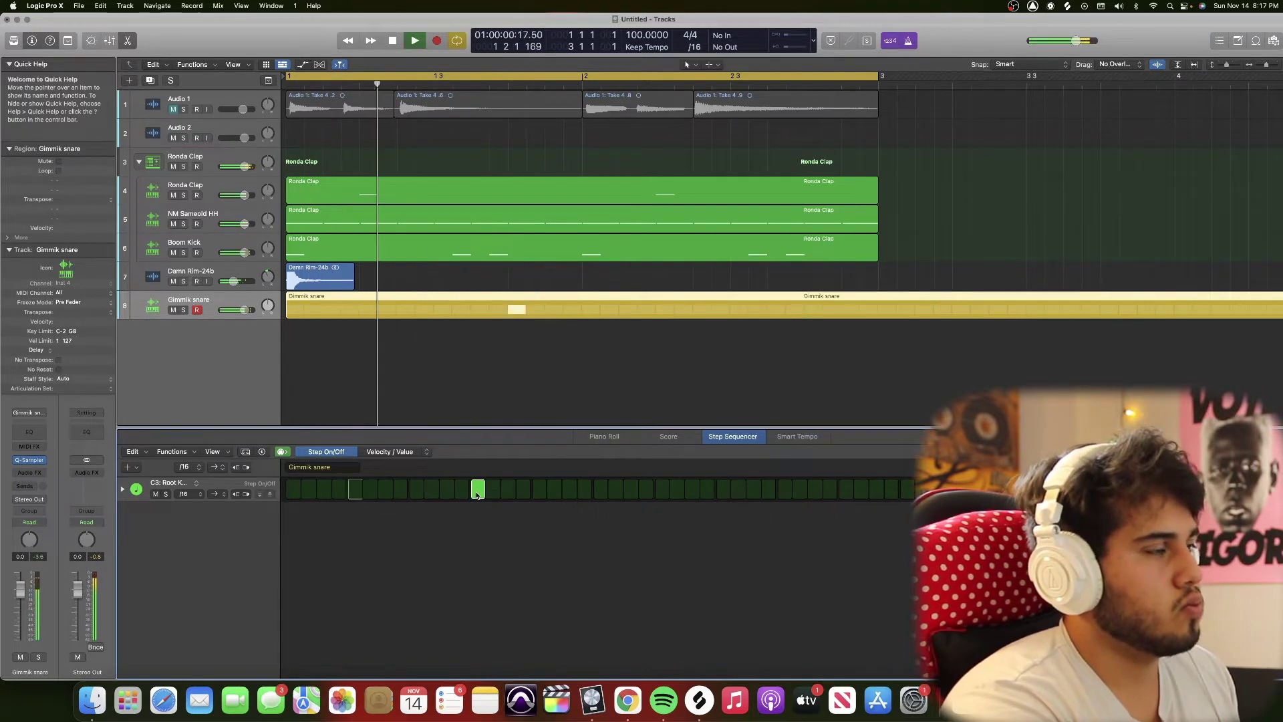
pyautogui.click(356, 493)
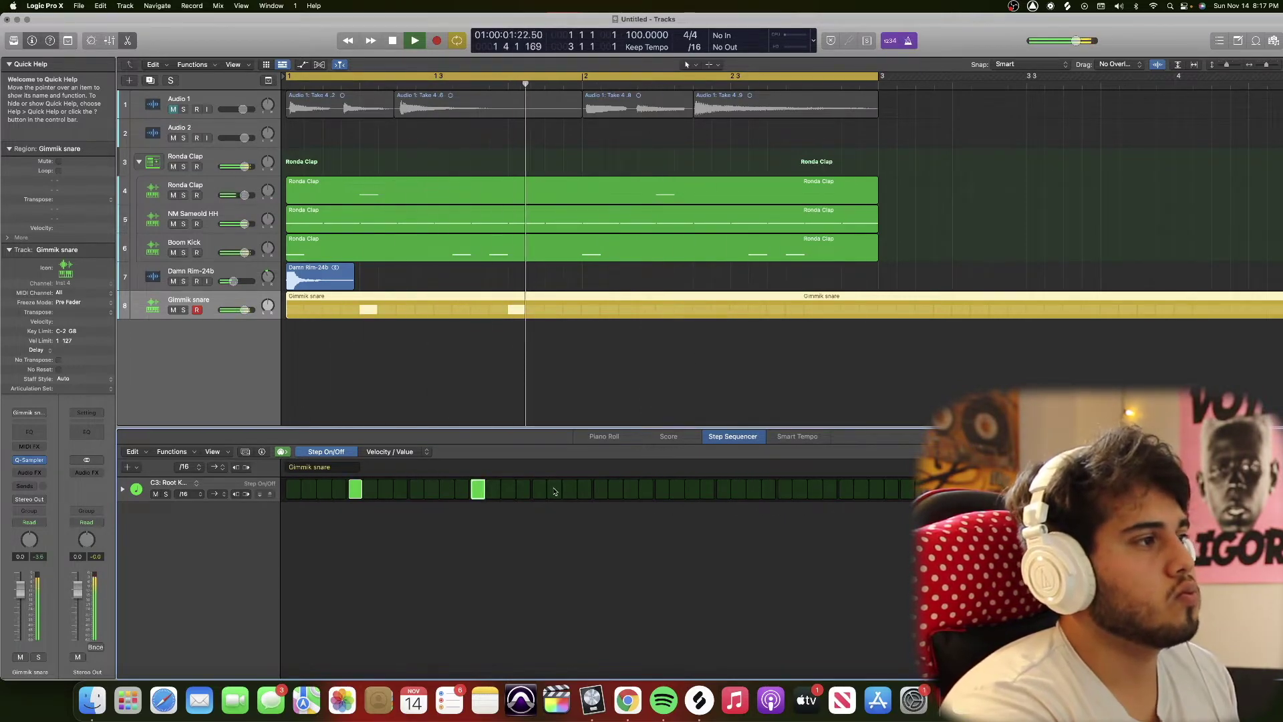
pyautogui.click(601, 490)
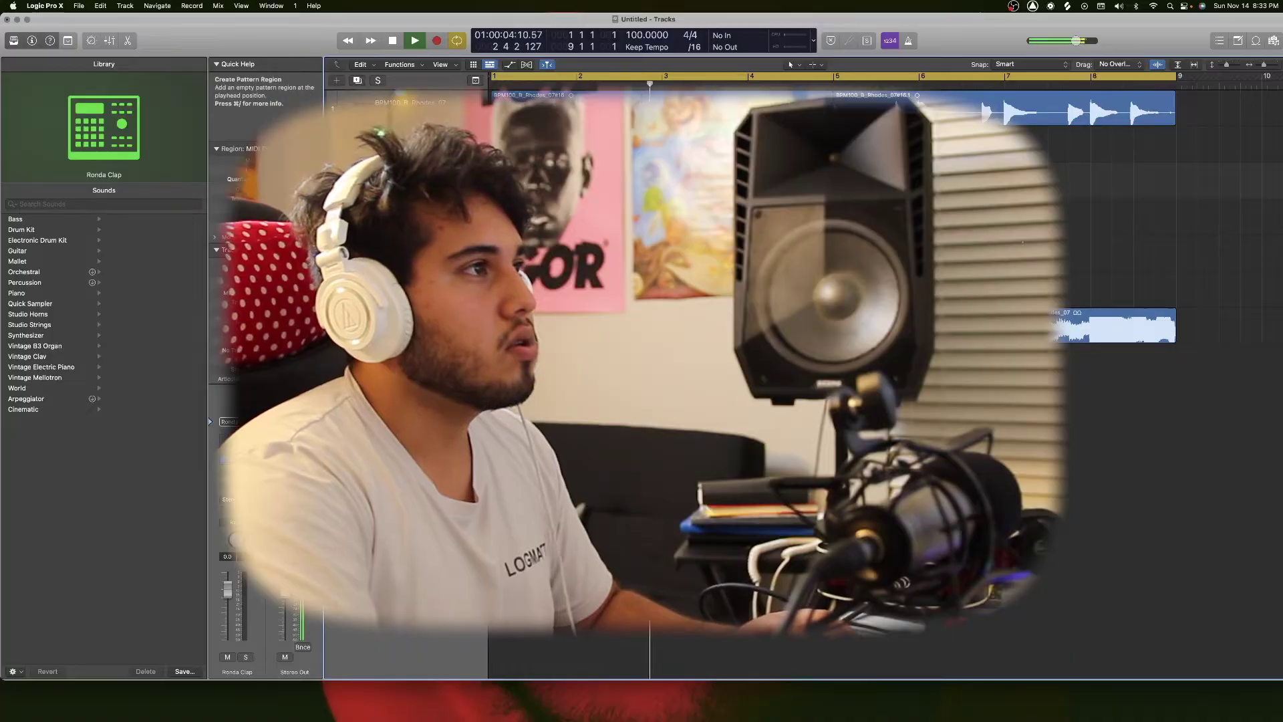
# Open the new Ronda Clap pattern and add Boom Kick hits on steps 1 and 7 and hi-hat hits on steps 1 to 4.
pyautogui.press('e')
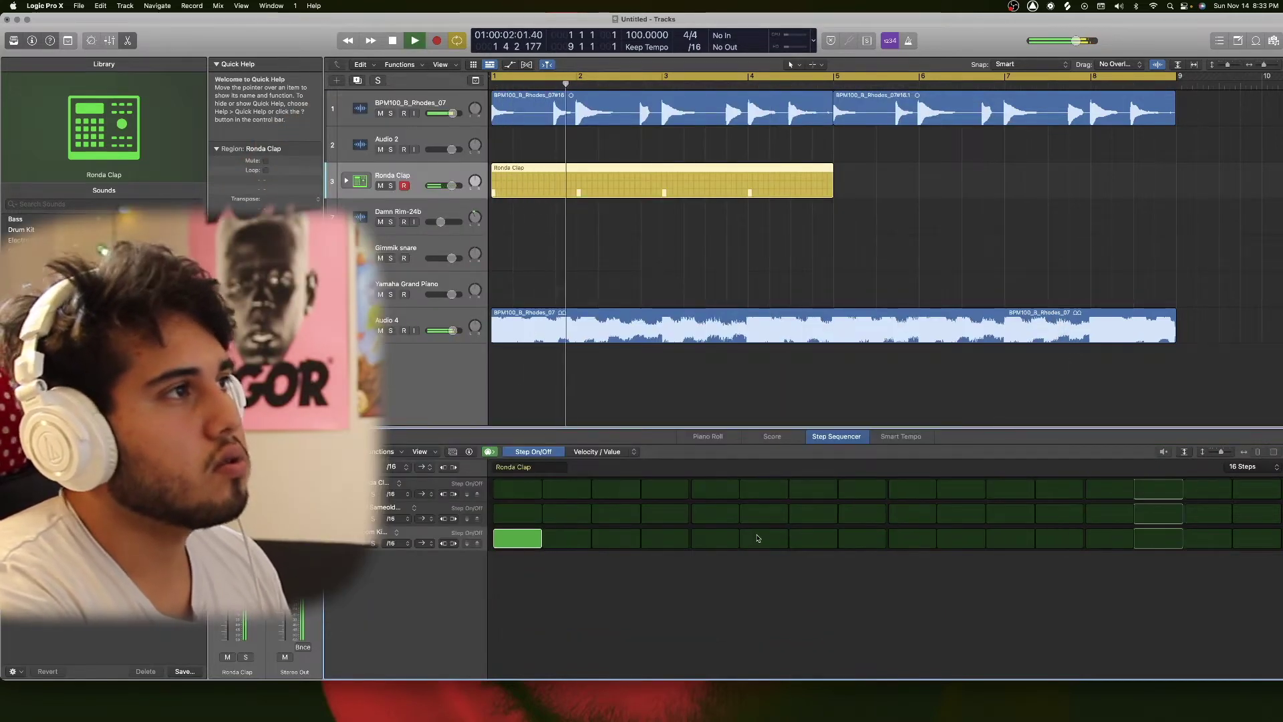
pyautogui.click(814, 538)
pyautogui.moveTo(517, 514); pyautogui.dragTo(666, 513)
pyautogui.press('space')
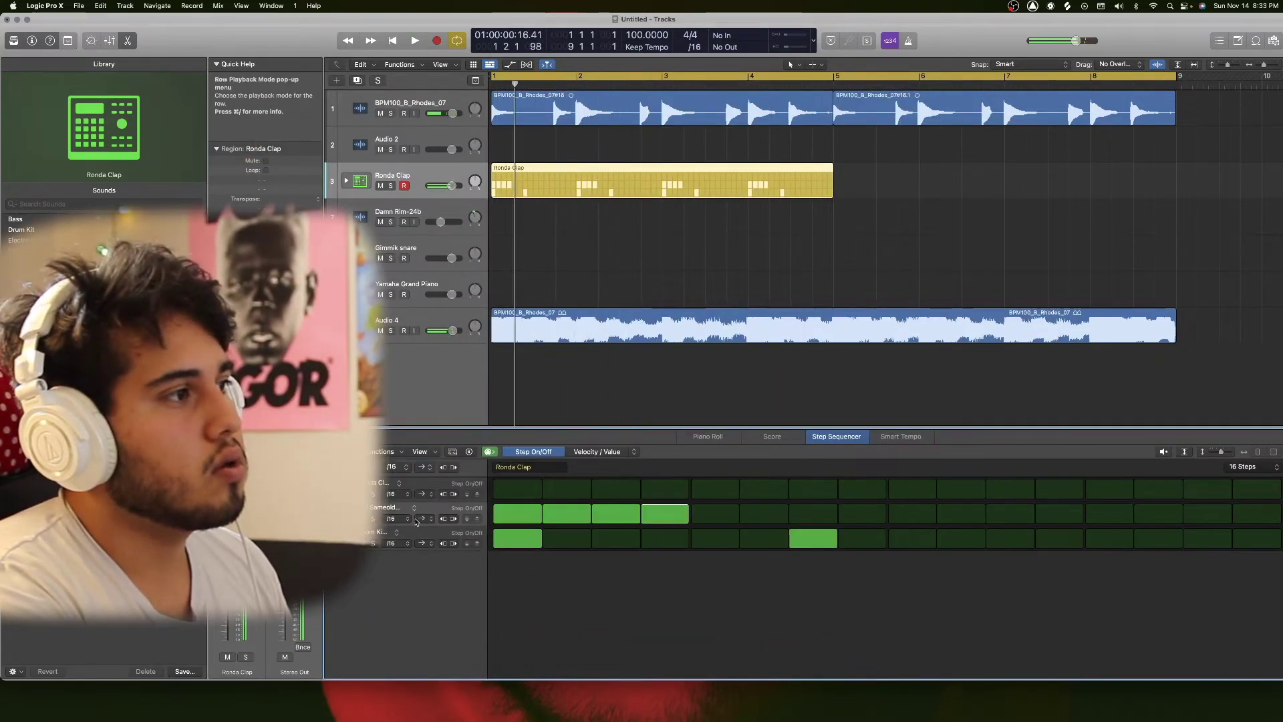
# Set the NM Sameold HH row's step rate to /8 and fill its steps 5 to 16.
pyautogui.click(399, 518)
pyautogui.click(403, 509)
pyautogui.press('space')
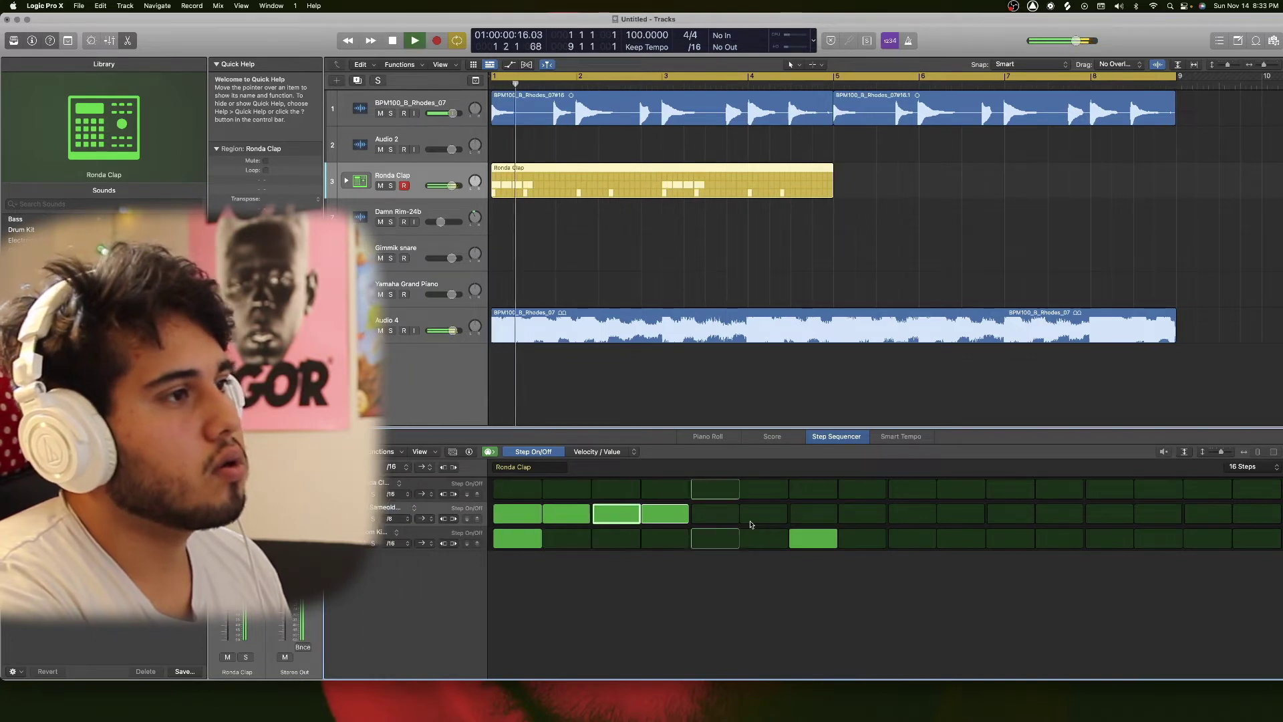
pyautogui.moveTo(735, 522); pyautogui.dragTo(1257, 515)
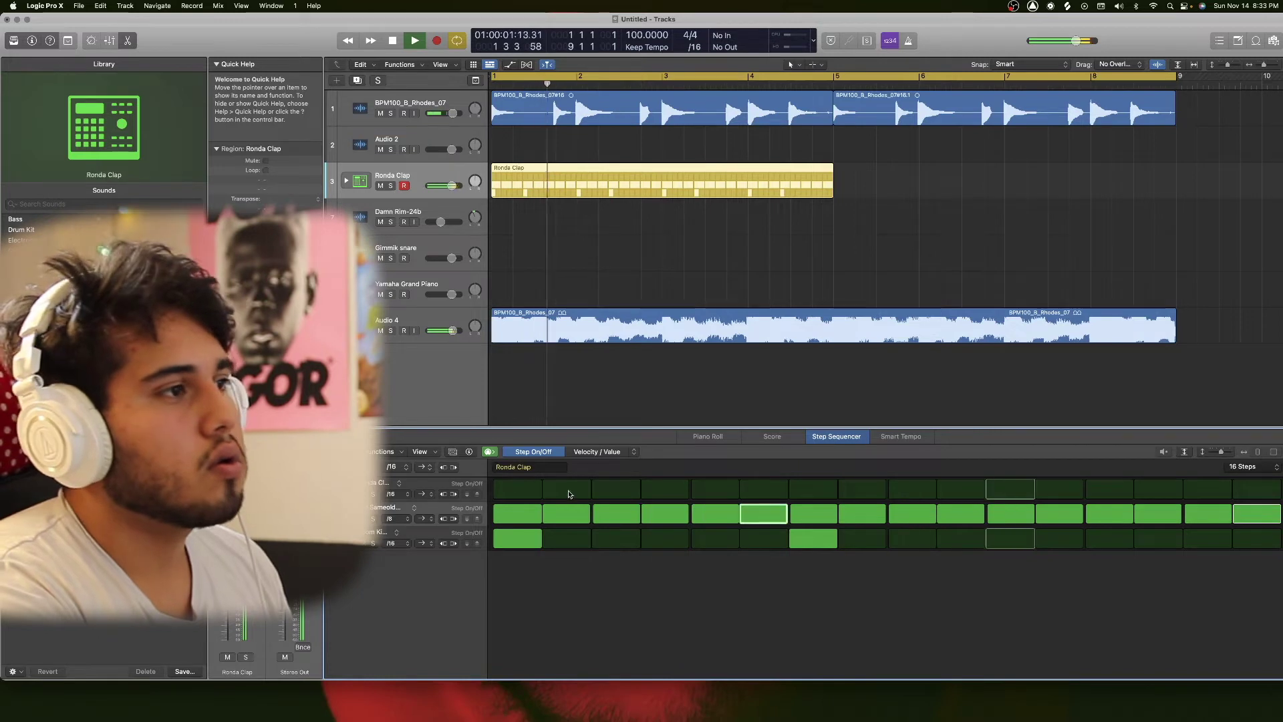
# Try the clap hit on different steps of the Ronda Clap row, settle it on step 9, and play the loop.
pyautogui.click(717, 492)
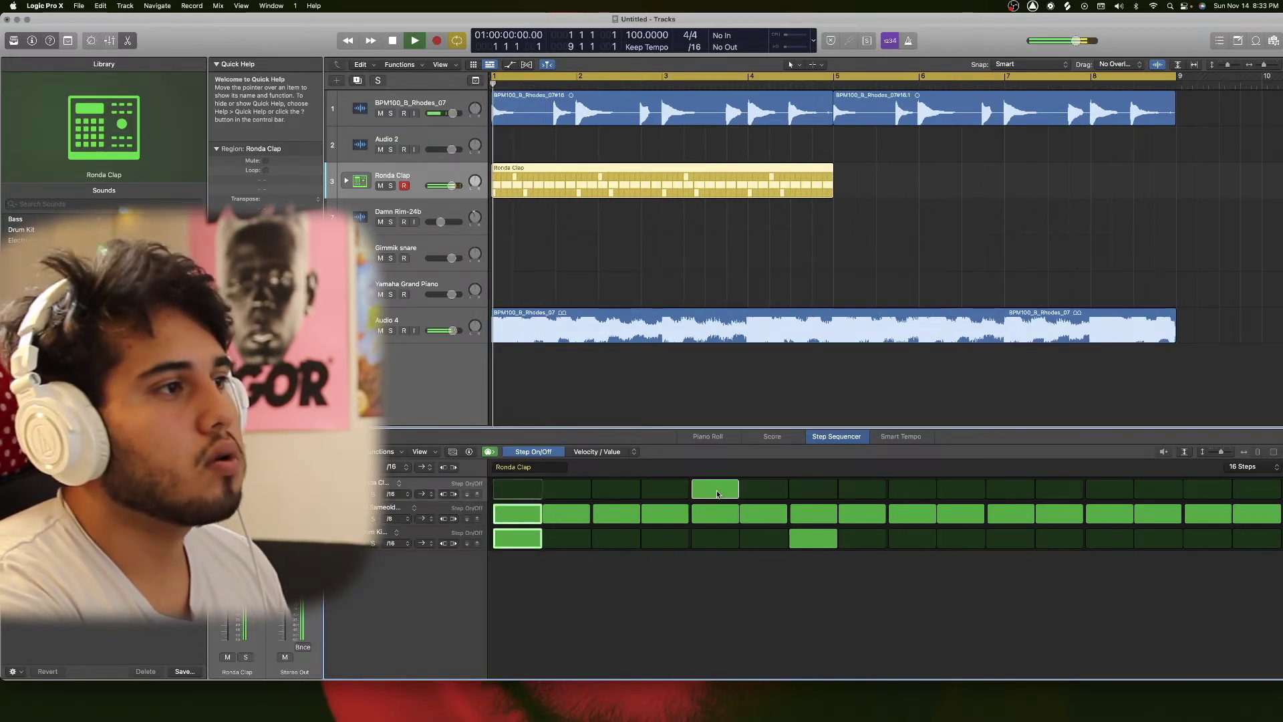
pyautogui.click(720, 493)
pyautogui.press('space')
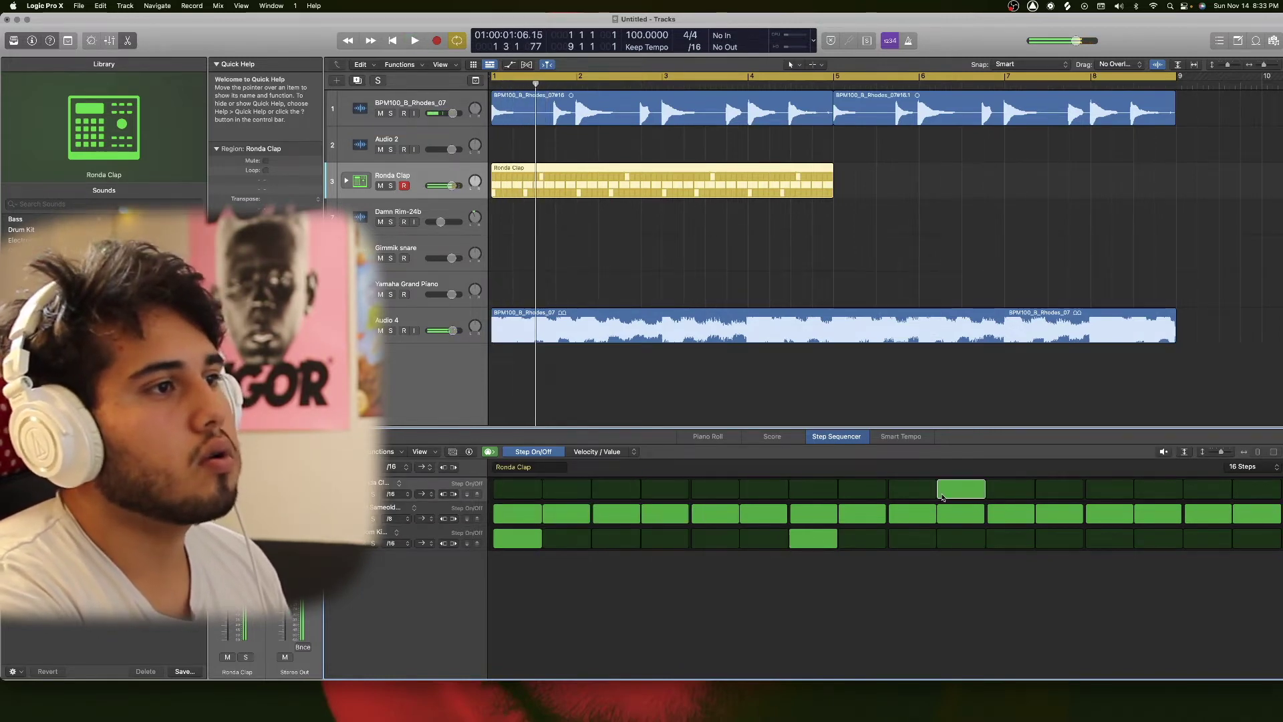
pyautogui.click(945, 495)
pyautogui.press('space')
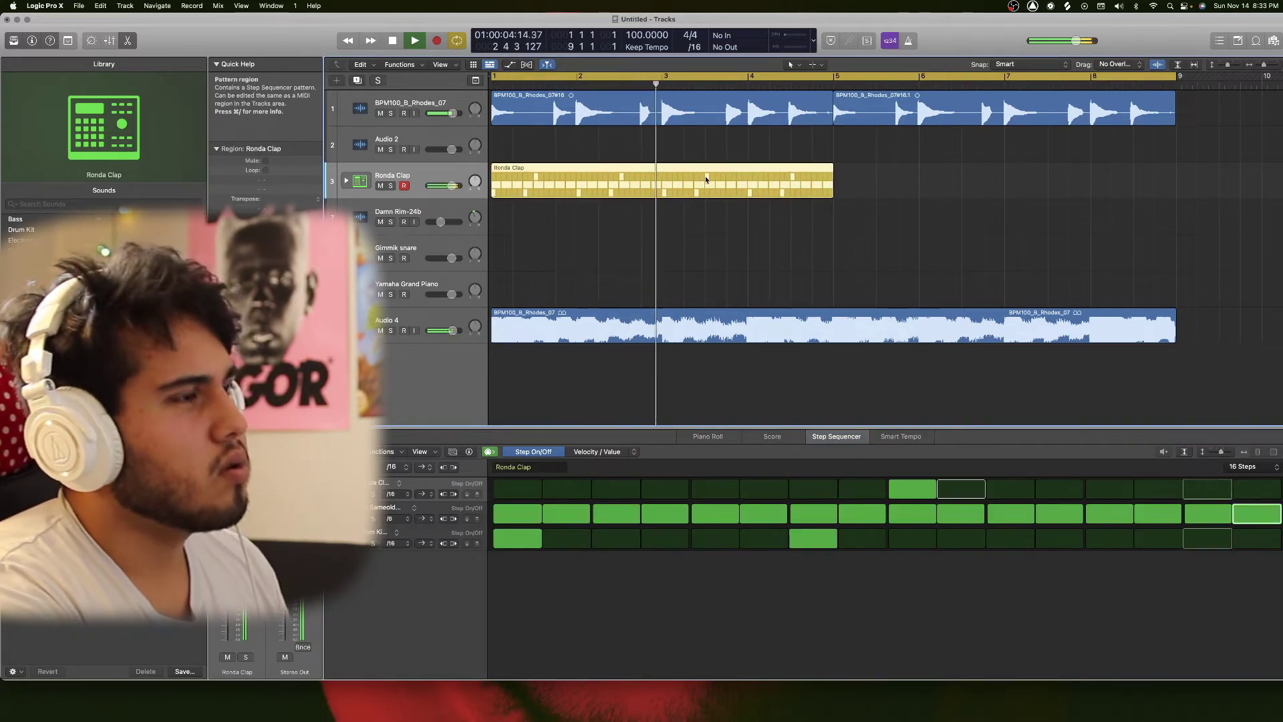
# Repeat the Ronda Clap pattern region once so a copy runs from bar 5 to bar 9.
pyautogui.press('e')
pyautogui.press('super+r')
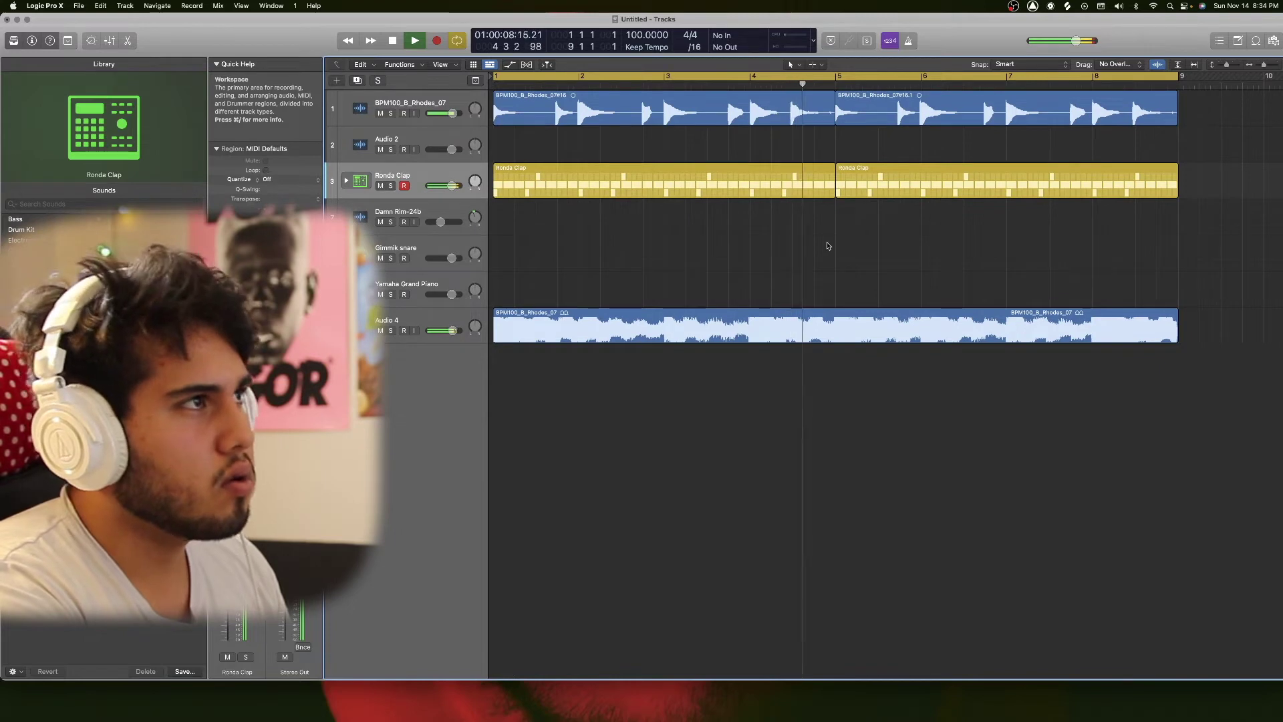
pyautogui.press('space')
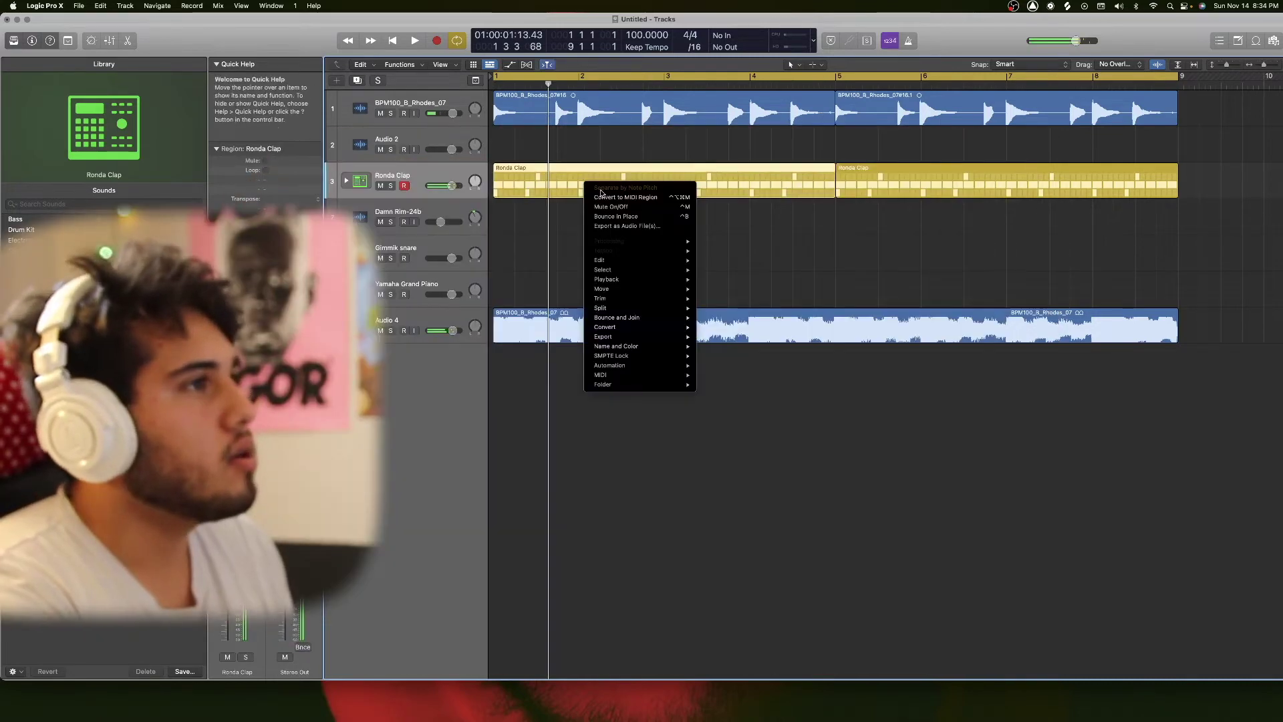
# Convert both Ronda Clap pattern regions to MIDI regions.
pyautogui.rightClick(585, 178)
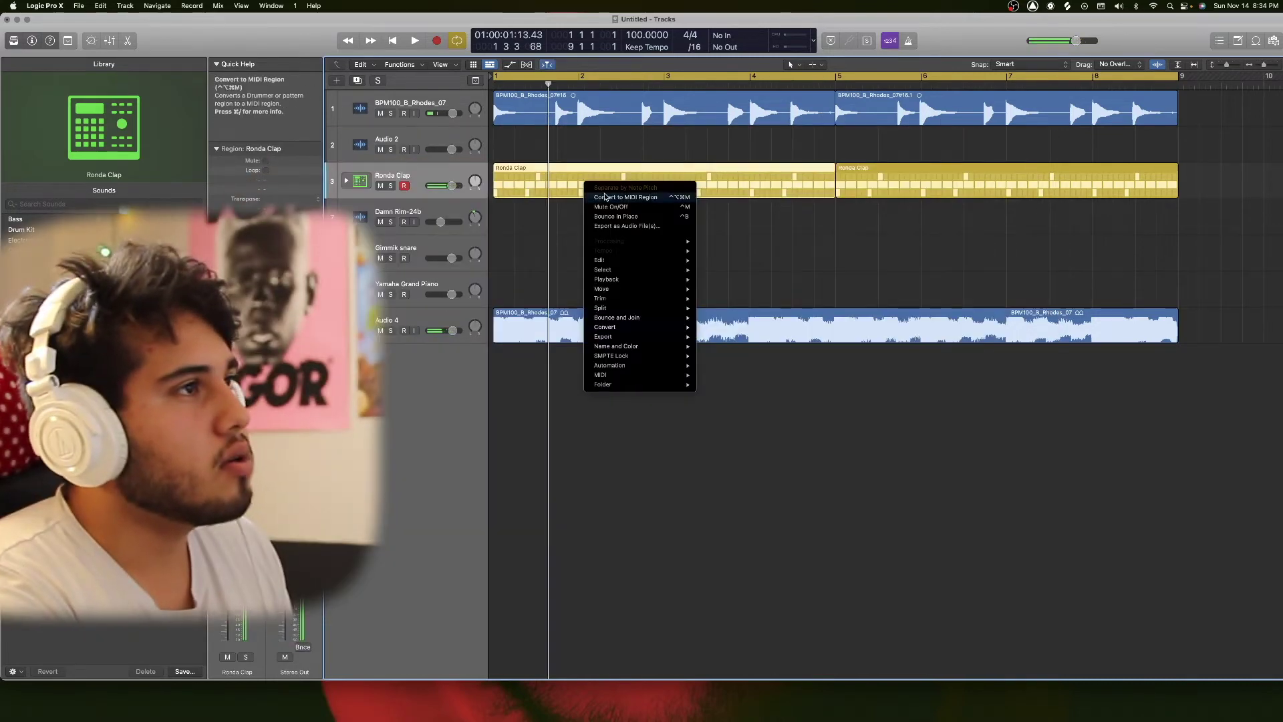
pyautogui.click(635, 197)
pyautogui.rightClick(939, 179)
pyautogui.click(944, 266)
# Separate both Ronda Clap MIDI regions by note pitch into individual clap, hi-hat and kick tracks.
pyautogui.moveTo(937, 225); pyautogui.dragTo(801, 172)
pyautogui.rightClick(808, 187)
pyautogui.click(847, 200)
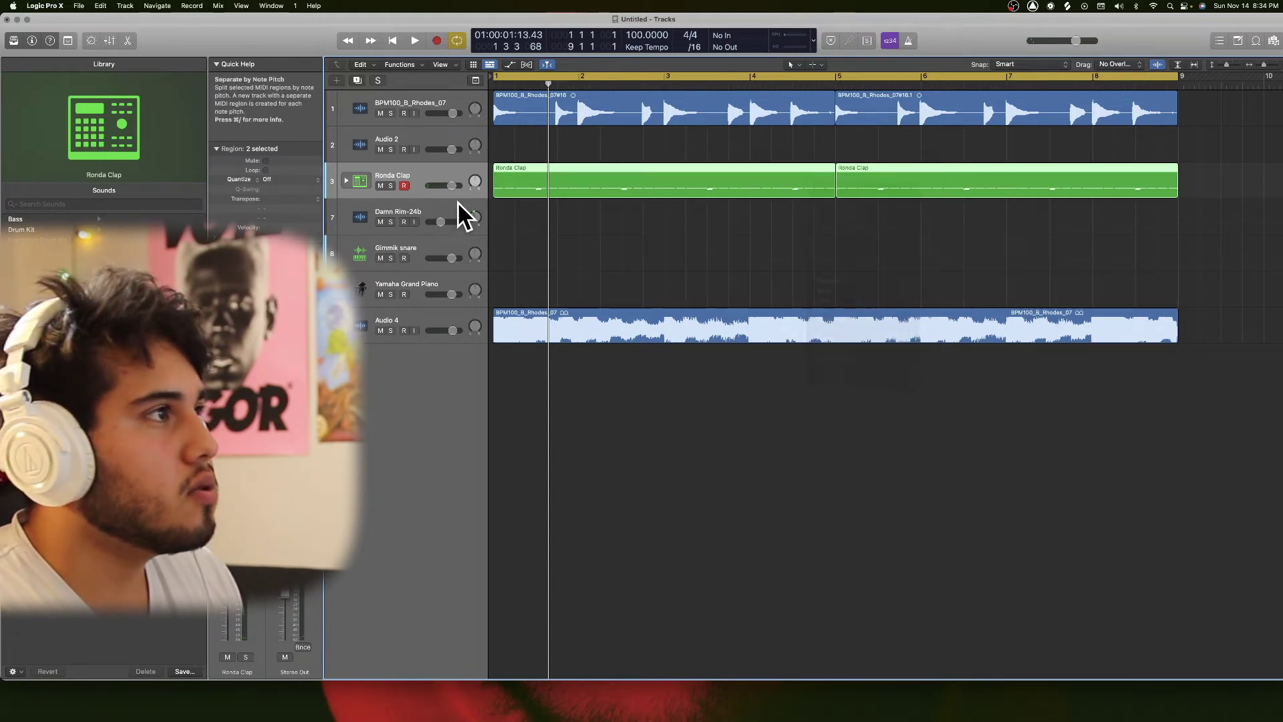
pyautogui.click(678, 162)
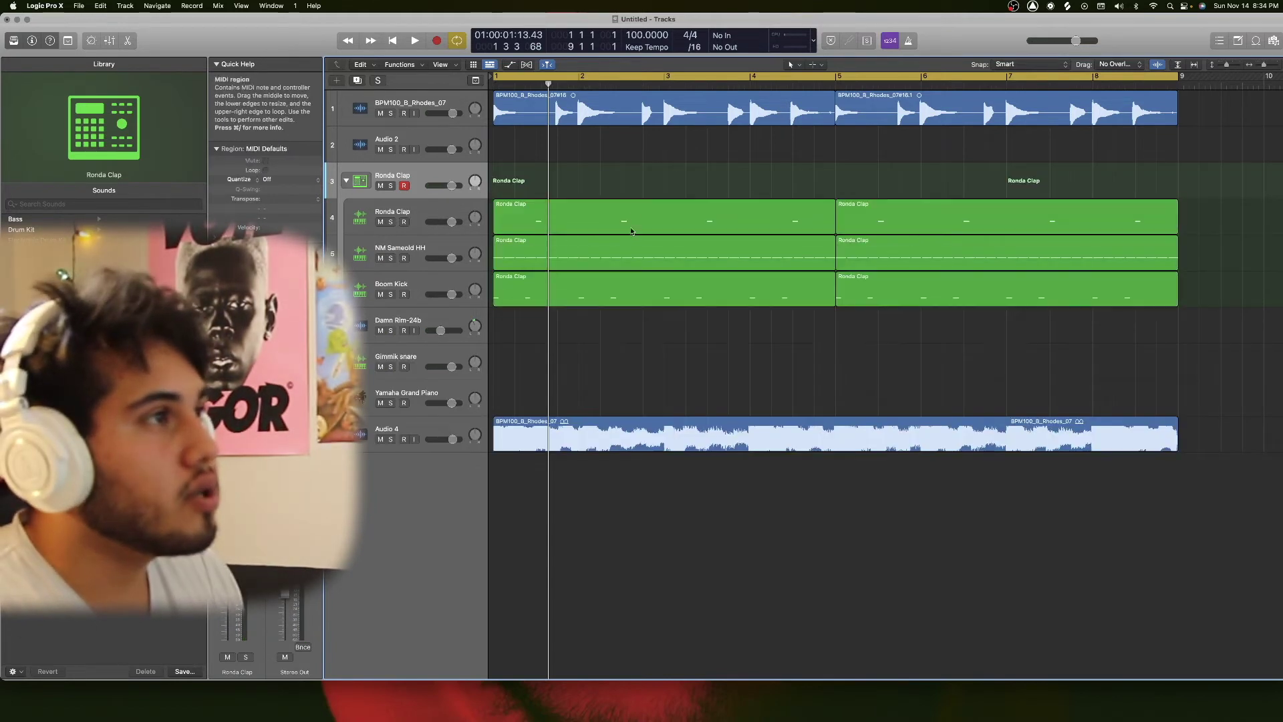
# Open the first NM Sameold HH region in the Piano Roll.
pyautogui.click(569, 265)
pyautogui.press('e')
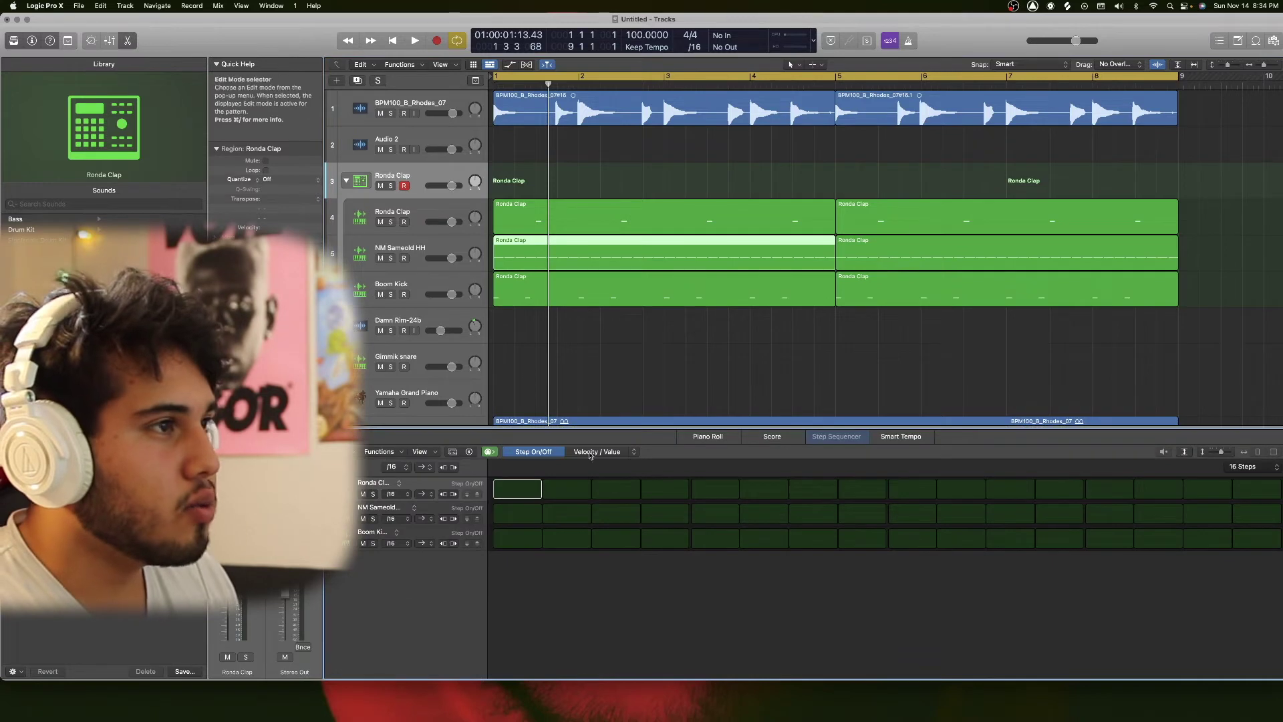
pyautogui.click(689, 440)
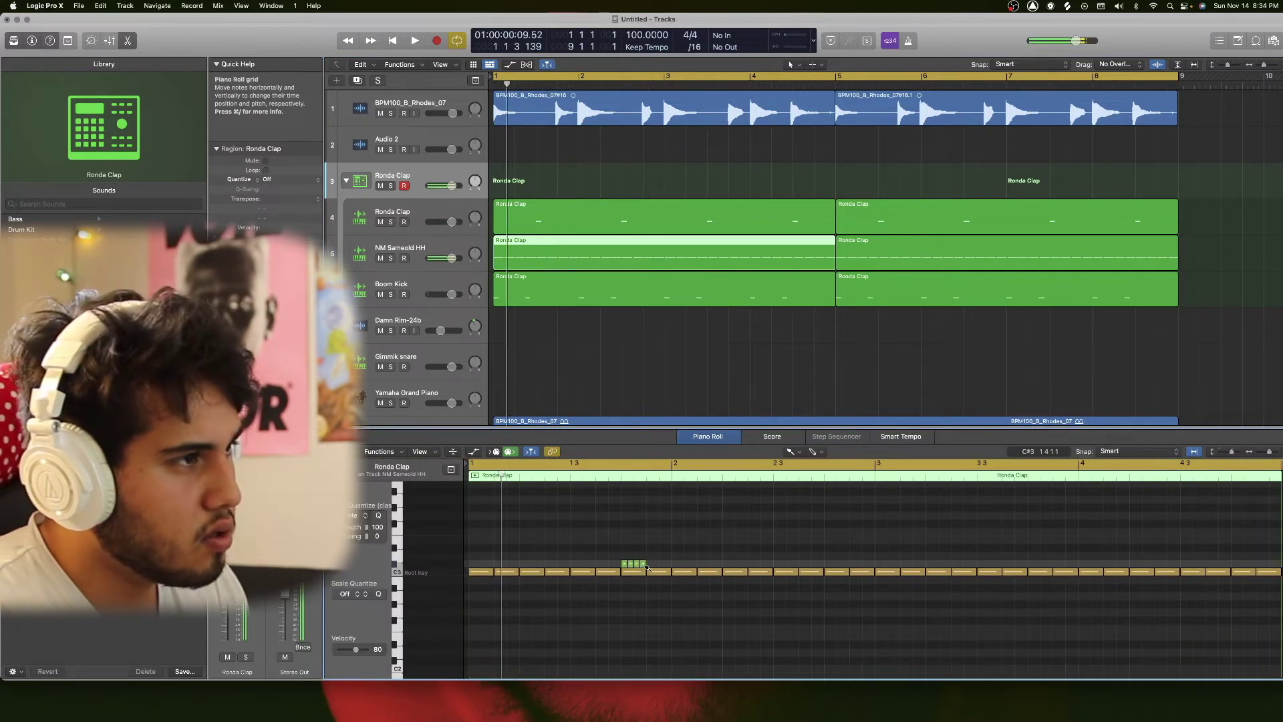
# Try a four-note C#3 hi-hat roll on beat 4 of bar 1 and audition it.
pyautogui.press('space')
pyautogui.scroll(1, 647, 567)
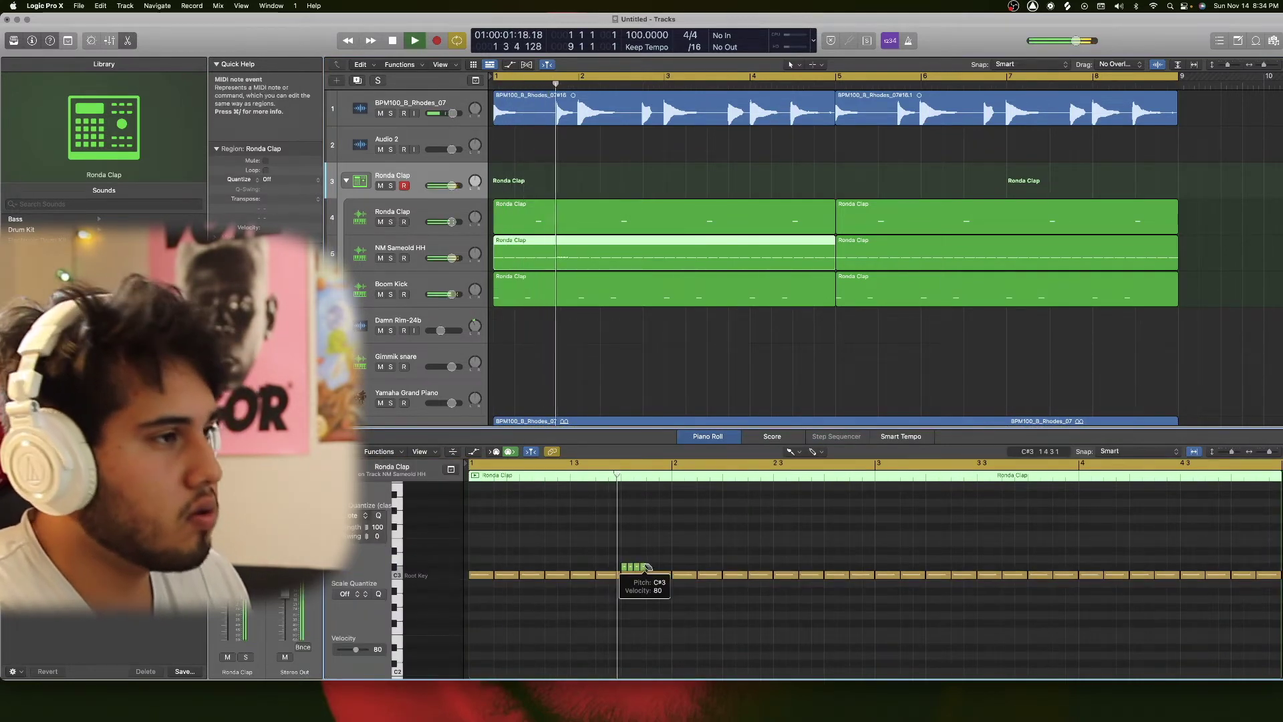
pyautogui.scroll(2, 647, 567)
pyautogui.press('space')
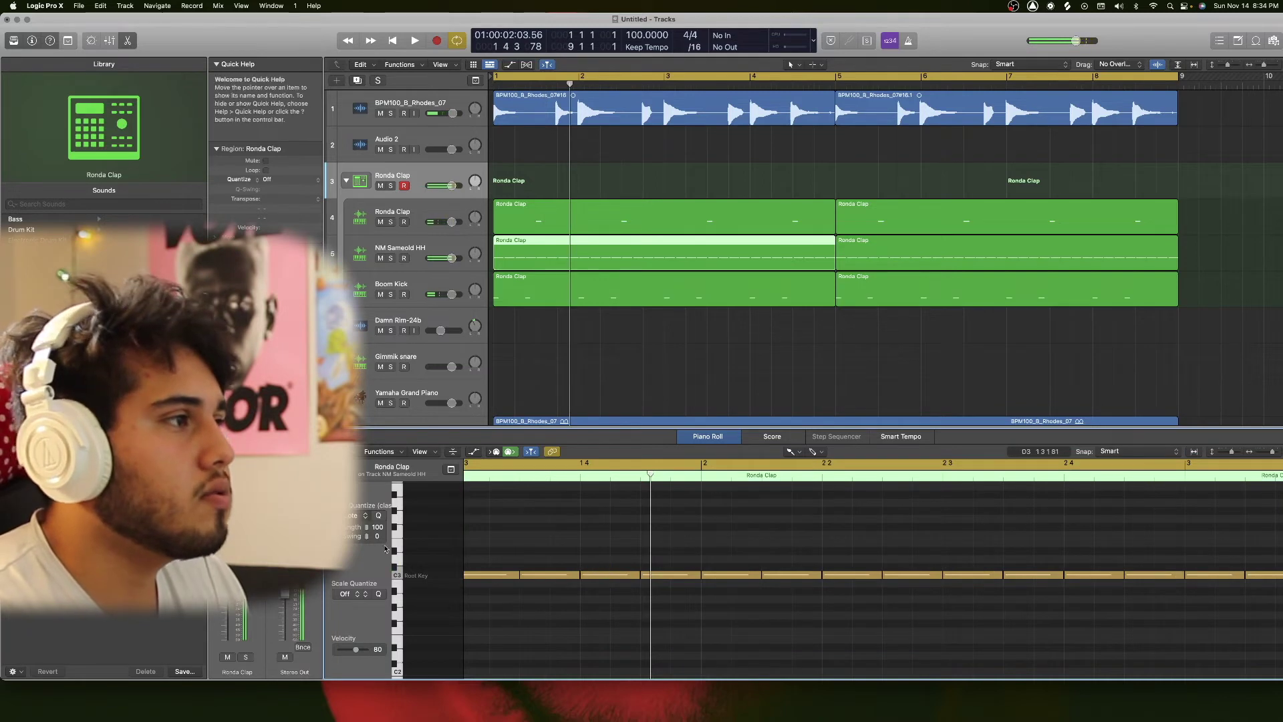
# Change the Piano Roll's time quantize value and draw a tighter four-note C#3 hi-hat roll on beat 4 of bar 1.
pyautogui.click(365, 516)
pyautogui.click(365, 607)
pyautogui.scroll(-2, 707, 584)
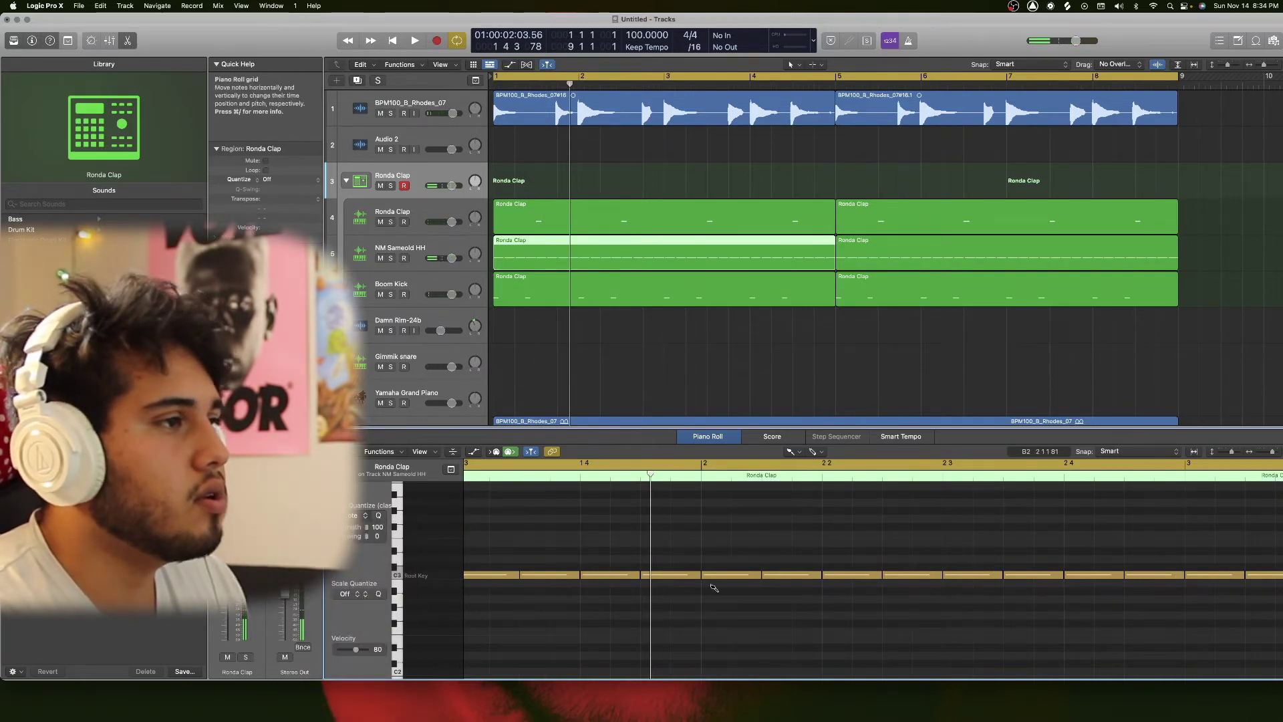
pyautogui.press('space')
pyautogui.press('space')
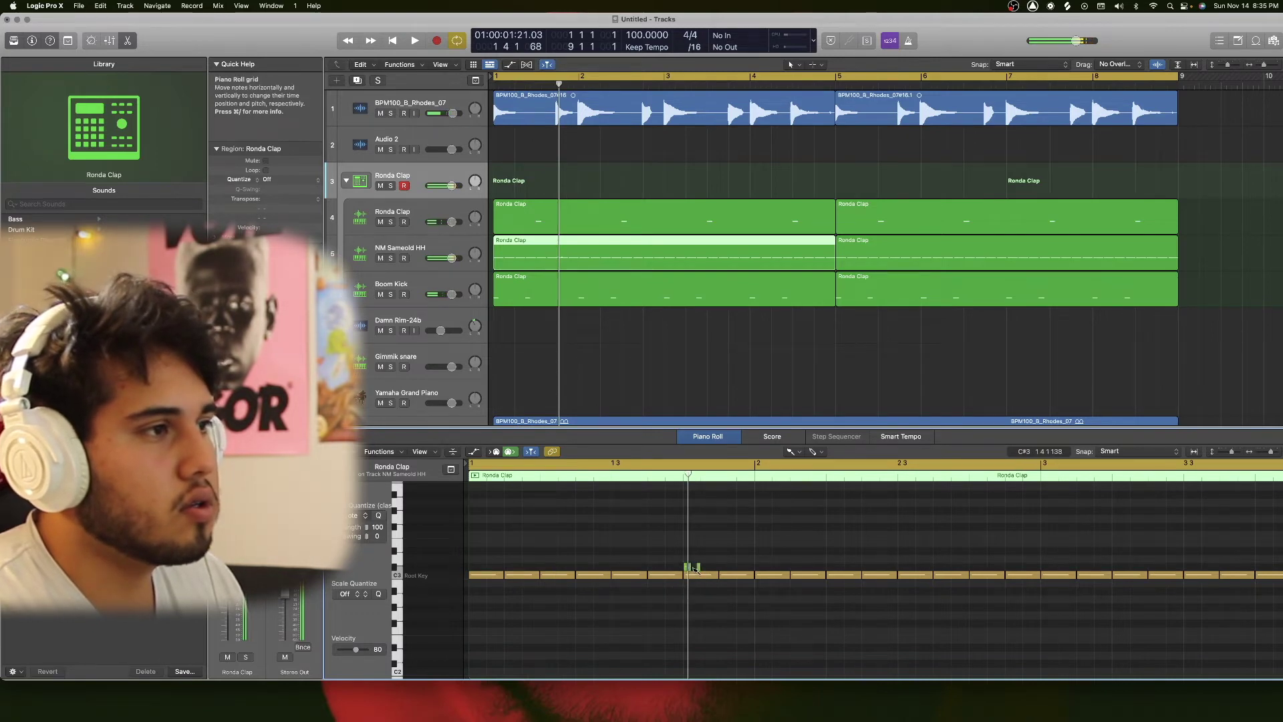
pyautogui.press('space')
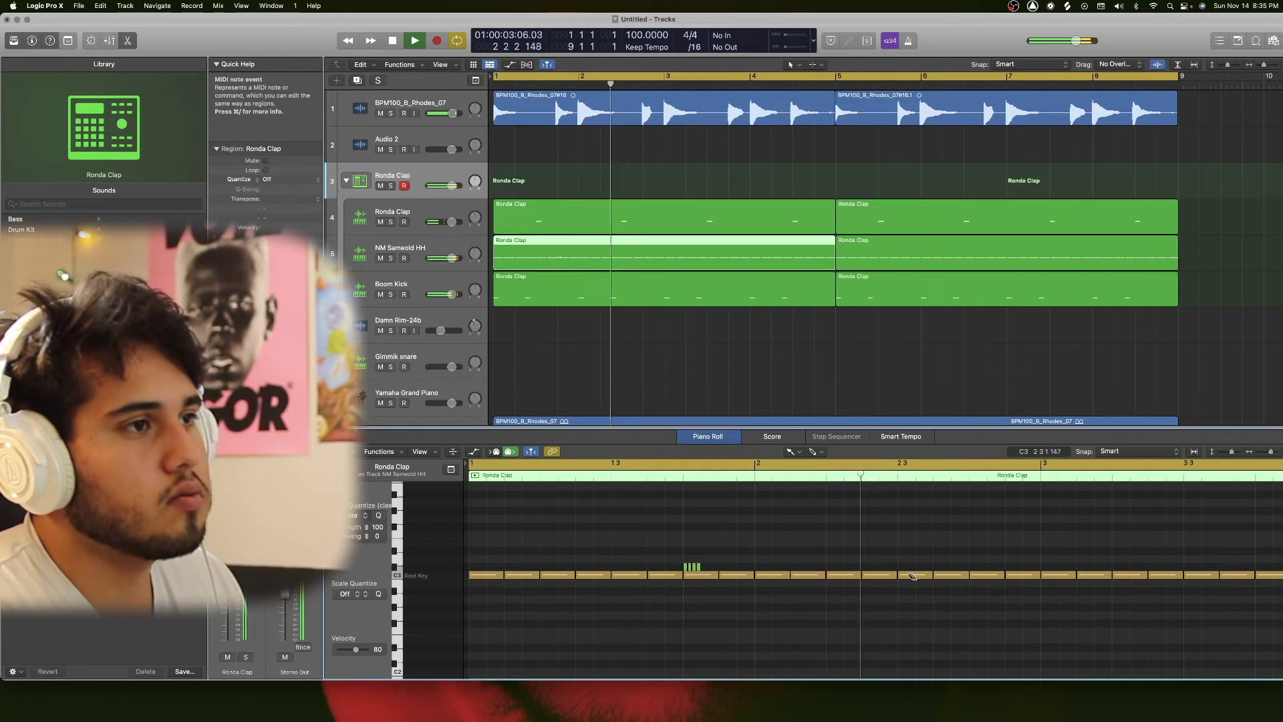
# Add a matching four-note C#3 hi-hat roll on beat 4 of bar 2 and resume playback.
pyautogui.press('space')
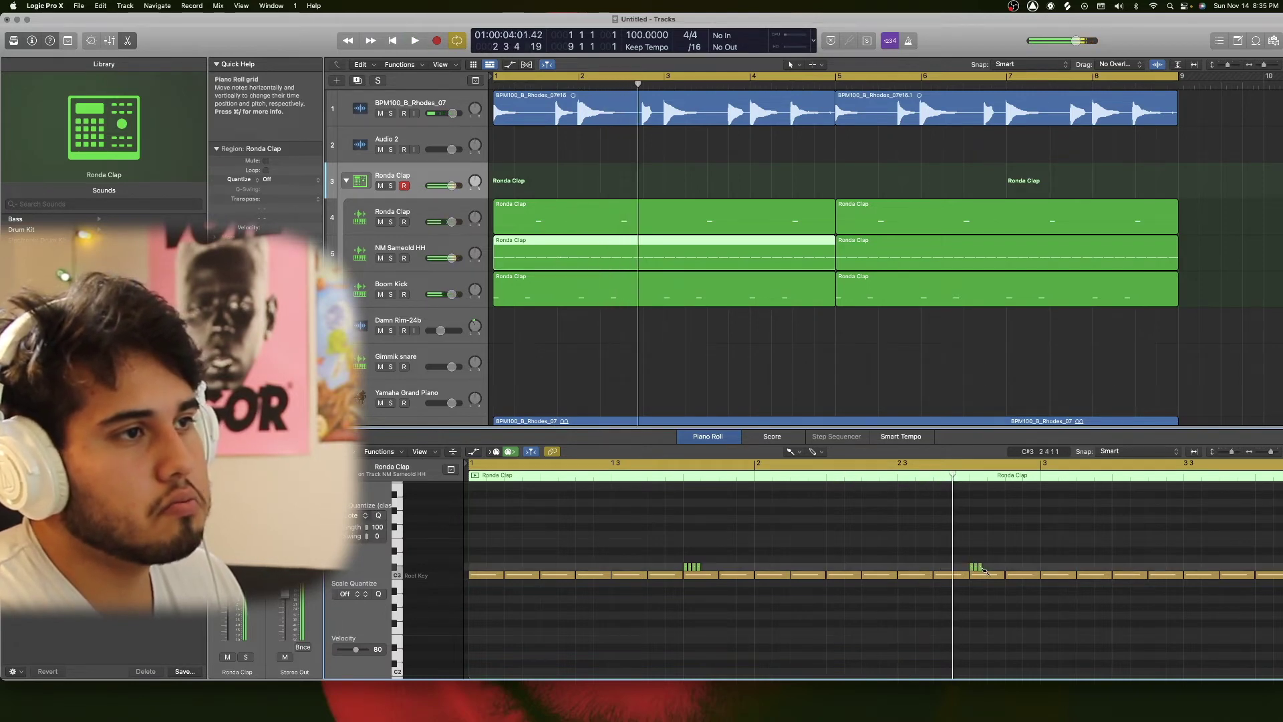
pyautogui.click(975, 571)
pyautogui.press('space')
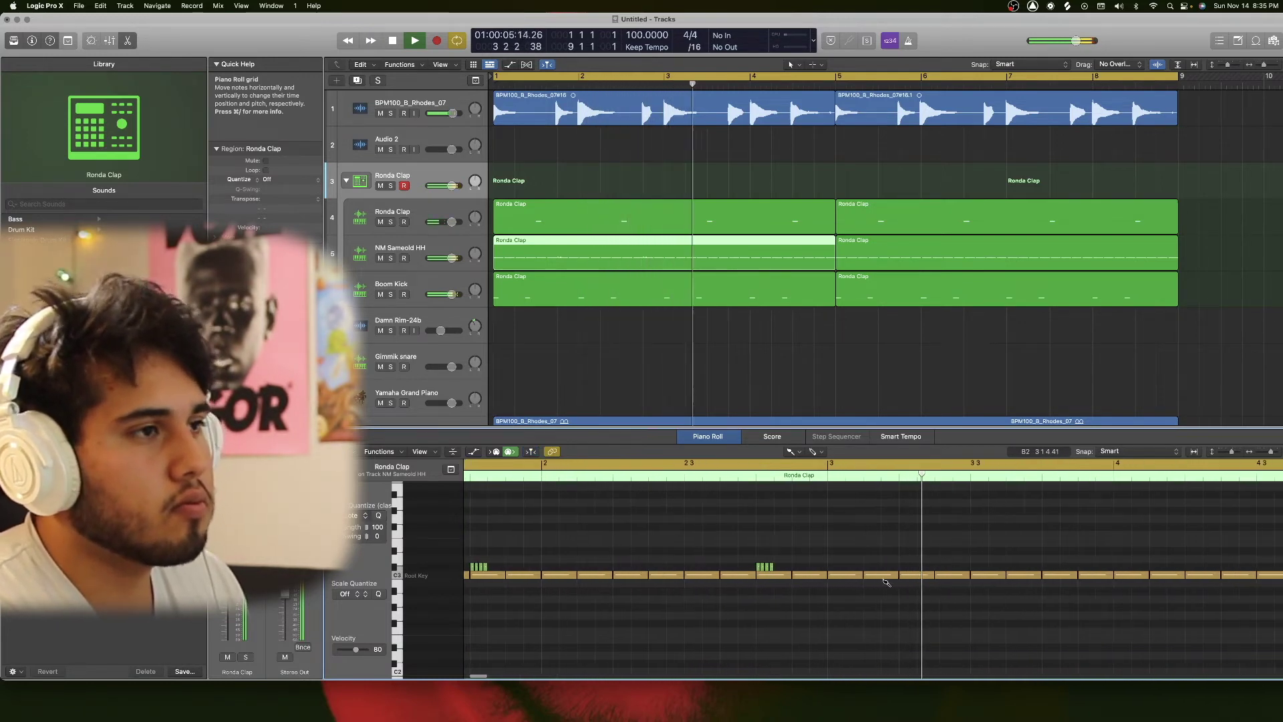
# Listen through the arrangement, soloing the BPM100_B_Rhodes_07 track briefly and turning solo off again.
pyautogui.scroll(-3, 915, 579)
pyautogui.hscroll(3, 915, 579)
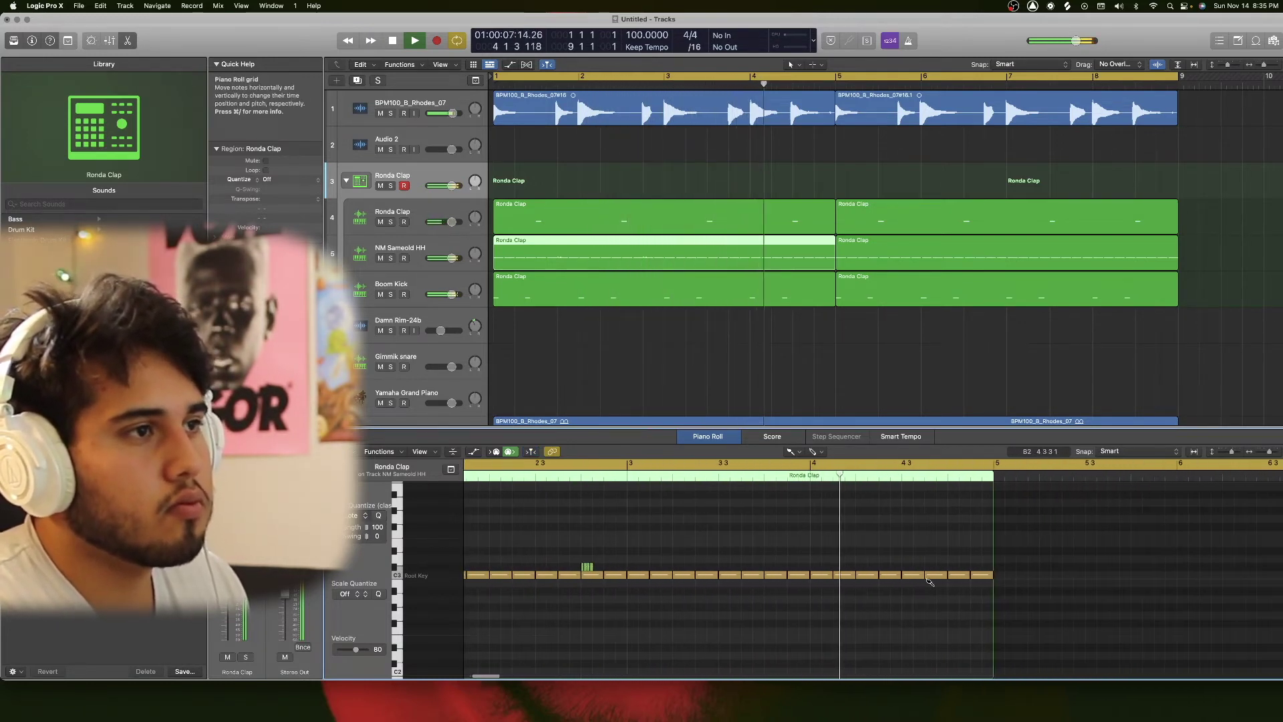
pyautogui.click(390, 114)
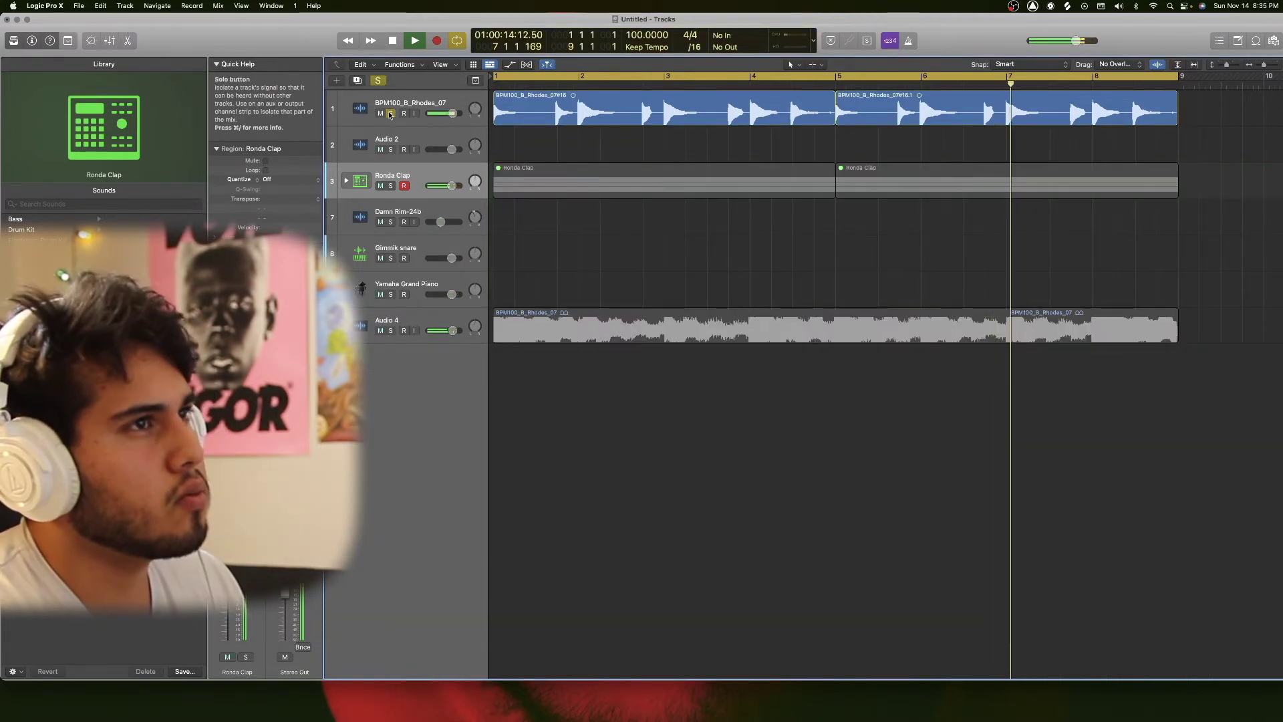
pyautogui.click(390, 114)
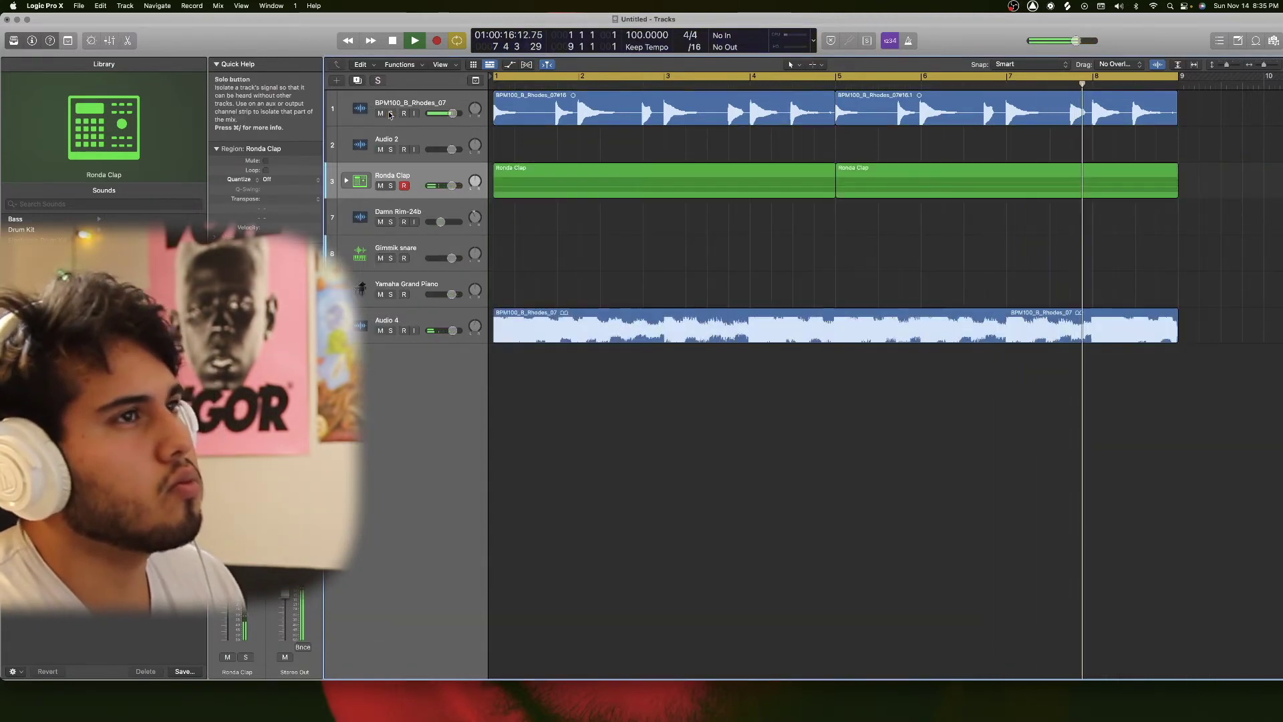